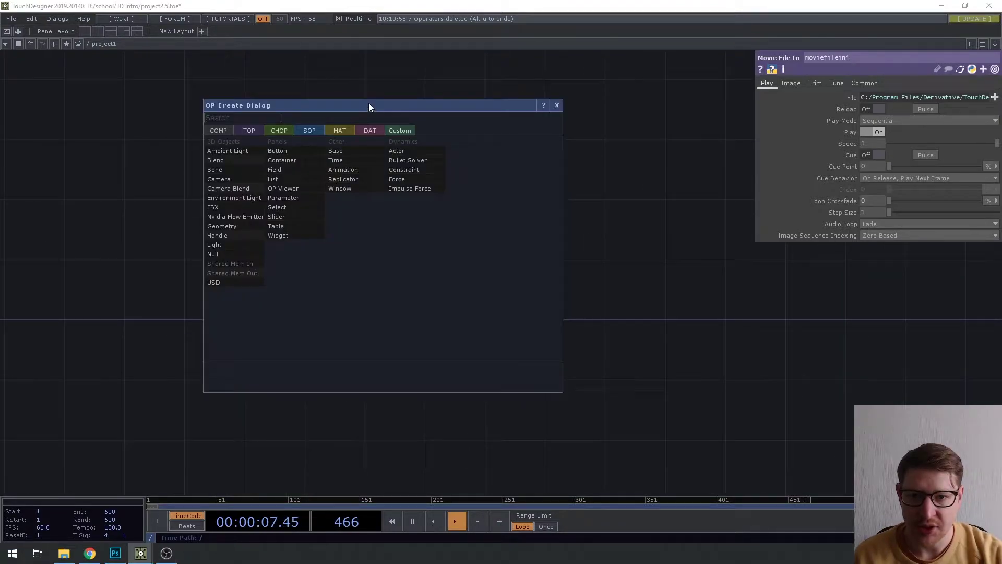
Add a Box SOP to an empty area of the project1 network
{"action": "left_click_drag", "start_coordinate": [368, 107], "coordinate": [459, 127]}
{"action": "left_click", "coordinate": [401, 152]}
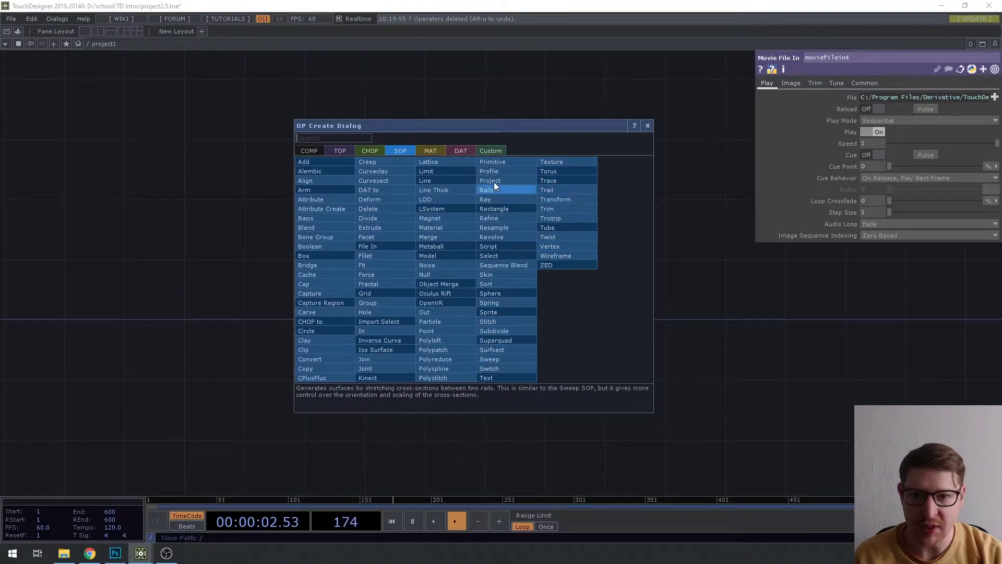
{"action": "left_click", "coordinate": [305, 256]}
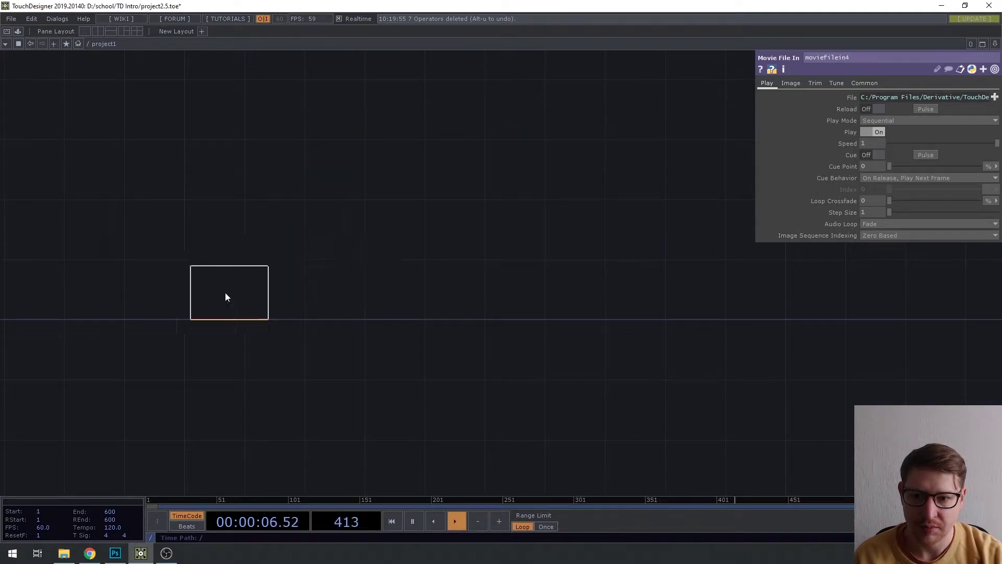
{"action": "left_click", "coordinate": [222, 293]}
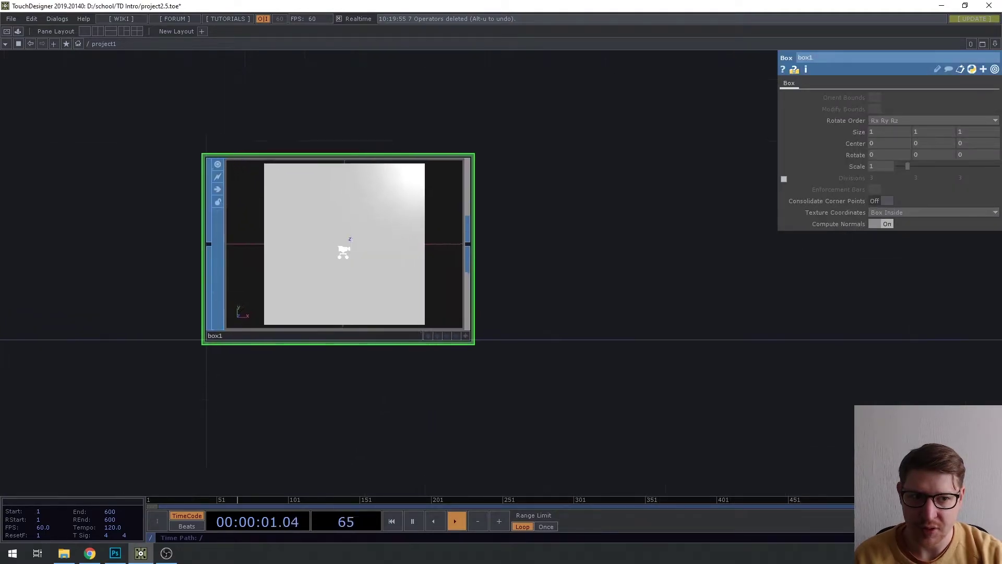
{"action": "scroll", "coordinate": [342, 212], "scroll_direction": "up", "scroll_amount": 2}
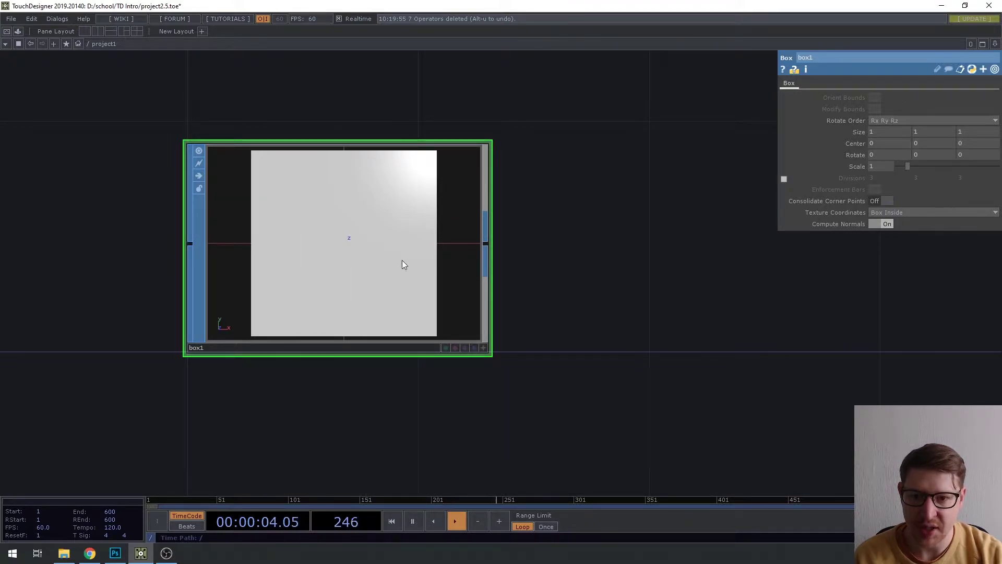
Add a Transform SOP to the network beside the box1 operator
{"action": "scroll", "coordinate": [449, 214], "scroll_direction": "down", "scroll_amount": 2}
{"action": "scroll", "coordinate": [512, 243], "scroll_direction": "down", "scroll_amount": 1}
{"action": "left_click_drag", "start_coordinate": [584, 248], "coordinate": [530, 219]}
{"action": "scroll", "coordinate": [531, 219], "scroll_direction": "up", "scroll_amount": 1}
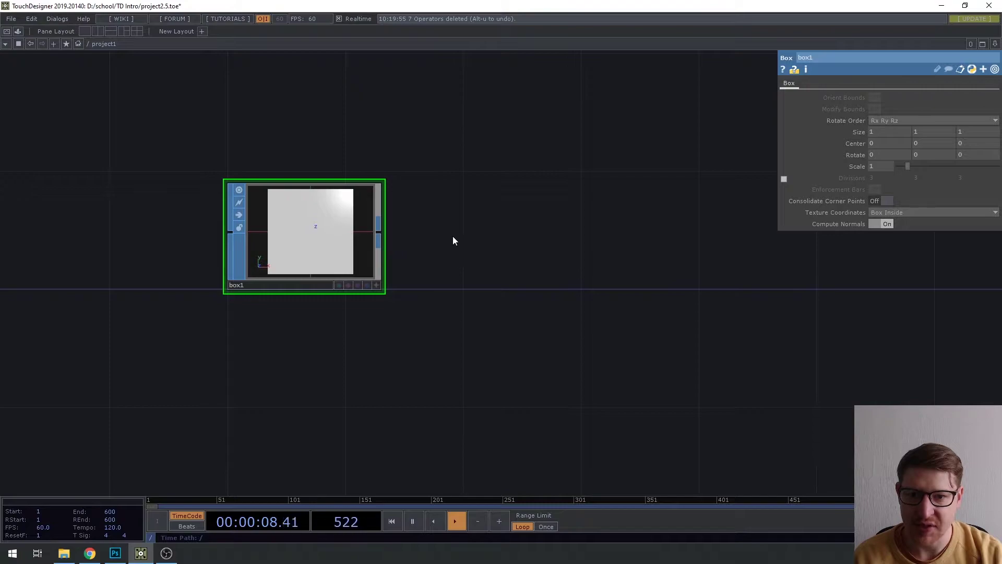
{"action": "key", "text": "Tab"}
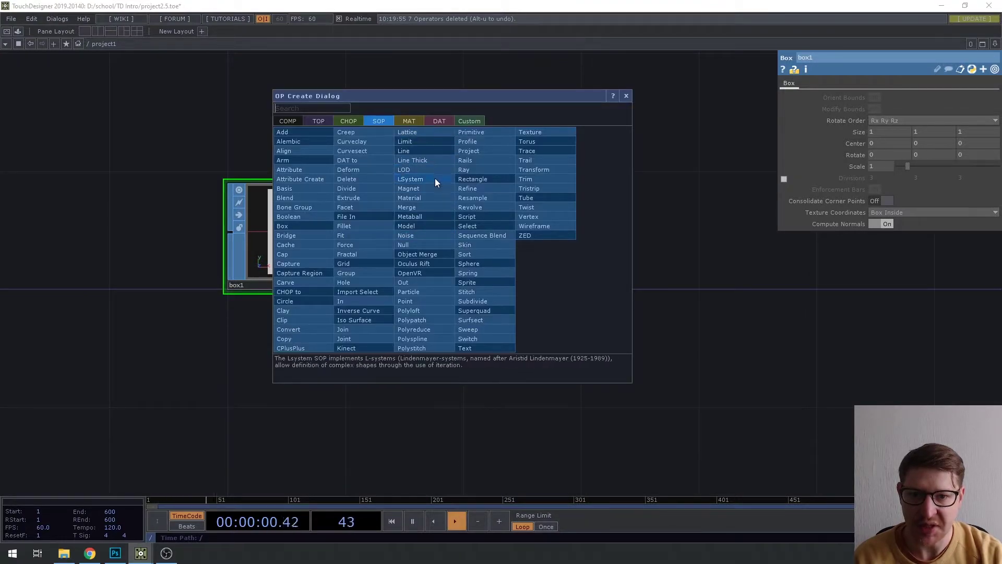
{"action": "left_click", "coordinate": [538, 169]}
{"action": "left_click", "coordinate": [518, 233]}
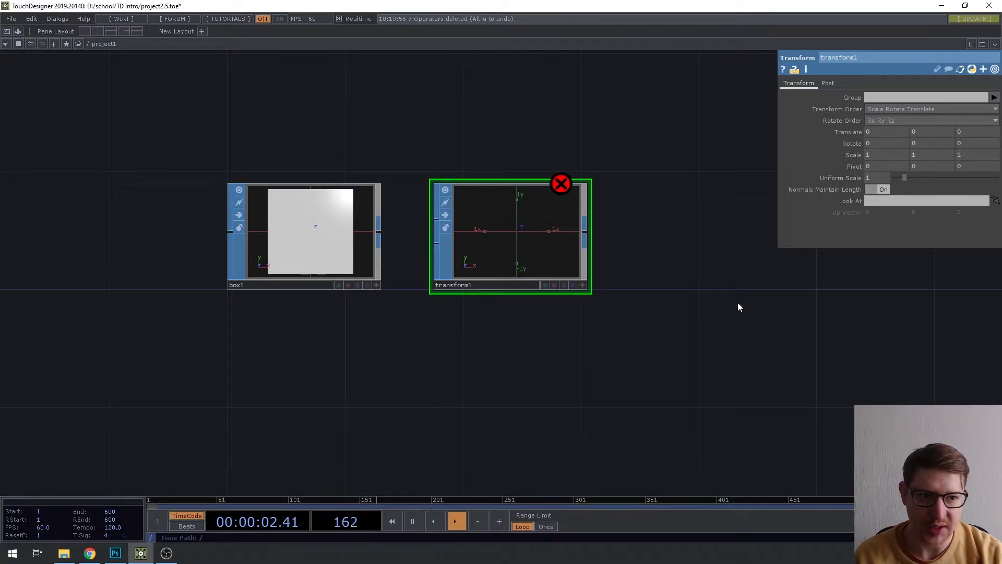
Wire the output of box1 into the first input of transform1 and select transform1
{"action": "left_click", "coordinate": [296, 237]}
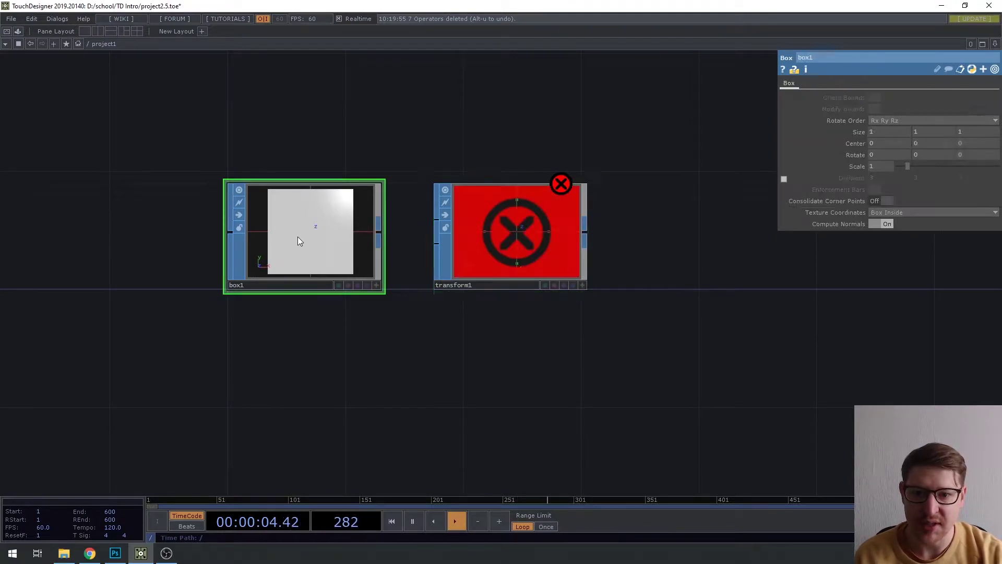
{"action": "left_click_drag", "start_coordinate": [379, 232], "coordinate": [510, 224]}
{"action": "scroll", "coordinate": [511, 229], "scroll_direction": "up", "scroll_amount": 5}
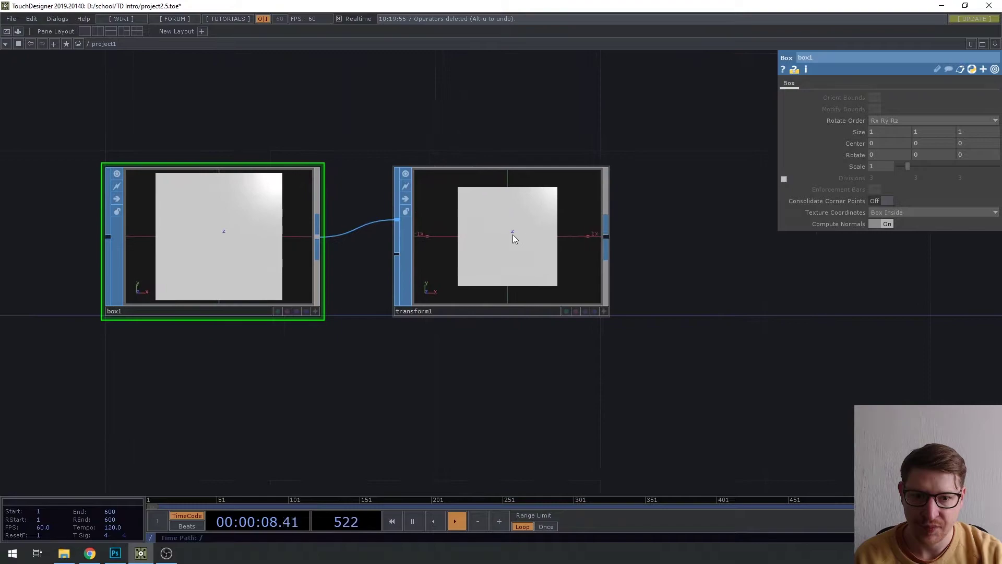
{"action": "left_click", "coordinate": [527, 233]}
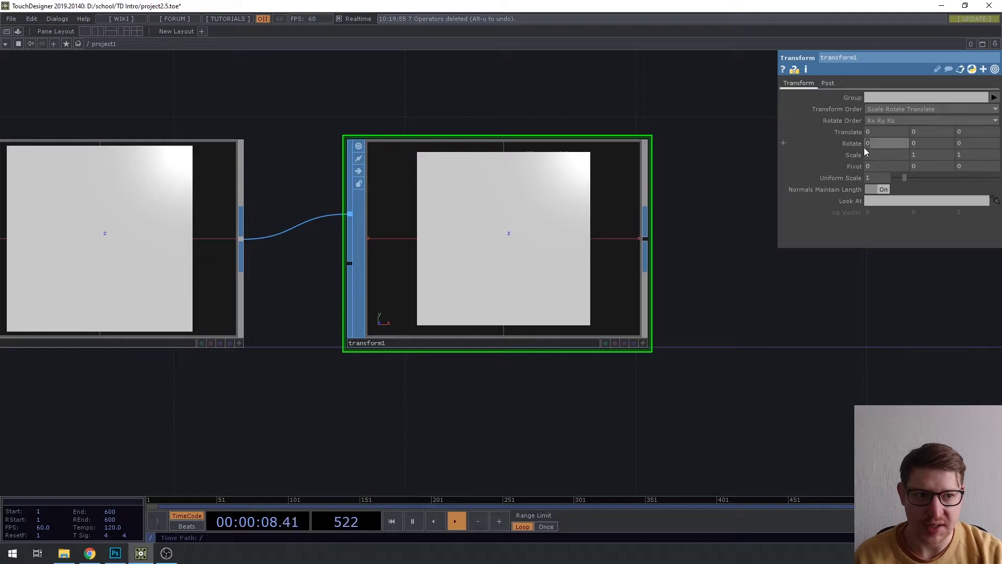
Wire circle1 into level1 elsewhere in the network and review level1's Common parameters
{"action": "scroll", "coordinate": [824, 272], "scroll_direction": "down", "scroll_amount": 7}
{"action": "left_click_drag", "start_coordinate": [825, 274], "coordinate": [831, 232]}
{"action": "left_click_drag", "start_coordinate": [709, 320], "coordinate": [761, 309]}
{"action": "scroll", "coordinate": [373, 298], "scroll_direction": "down", "scroll_amount": 4}
{"action": "left_click_drag", "start_coordinate": [317, 417], "coordinate": [394, 312]}
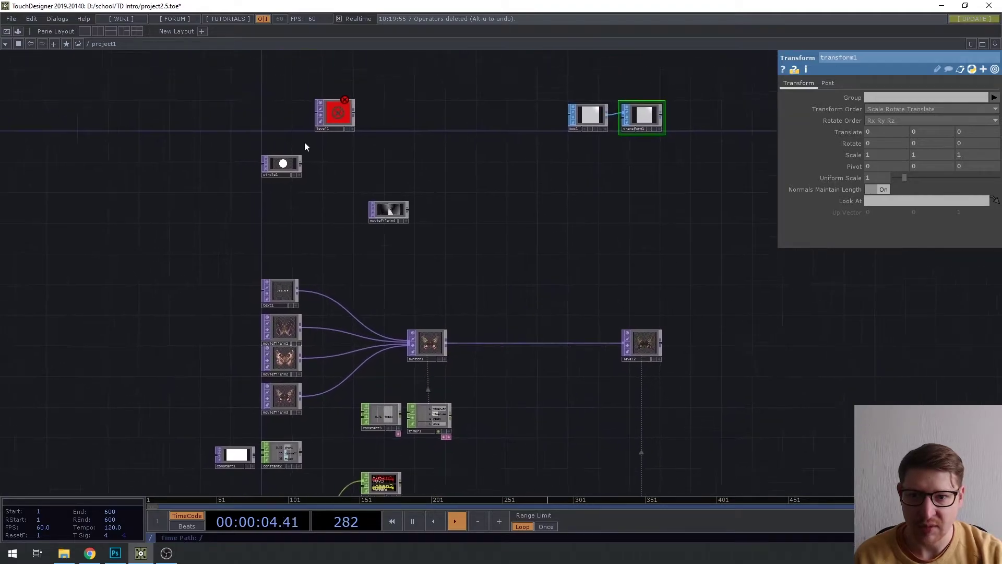
{"action": "scroll", "coordinate": [312, 148], "scroll_direction": "up", "scroll_amount": 5}
{"action": "left_click_drag", "start_coordinate": [358, 102], "coordinate": [404, 169]}
{"action": "scroll", "coordinate": [271, 182], "scroll_direction": "up", "scroll_amount": 5}
{"action": "left_click_drag", "start_coordinate": [545, 174], "coordinate": [519, 212]}
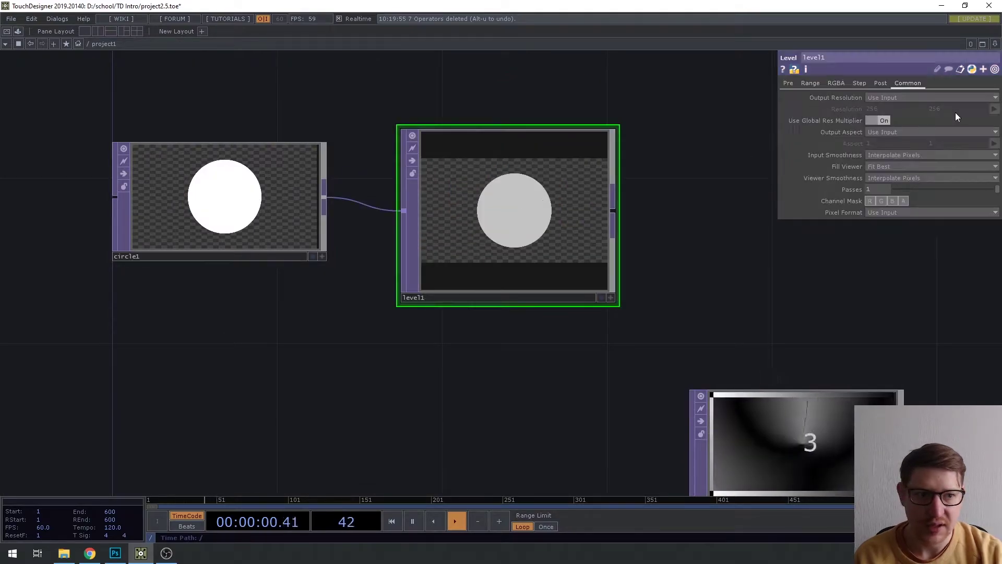
{"action": "mouse_move", "coordinate": [932, 133]}
{"action": "left_mouse_down"}
{"action": "mouse_move", "coordinate": [901, 134]}
{"action": "mouse_move", "coordinate": [940, 131]}
{"action": "mouse_move", "coordinate": [891, 135]}
{"action": "mouse_move", "coordinate": [949, 134]}
{"action": "mouse_move", "coordinate": [892, 136]}
{"action": "mouse_move", "coordinate": [933, 133]}
{"action": "mouse_move", "coordinate": [910, 129]}
{"action": "mouse_move", "coordinate": [922, 128]}
{"action": "left_mouse_up"}
Return to transform1 and try X rotation values of 30 and 35 on the box
{"action": "left_click_drag", "start_coordinate": [683, 276], "coordinate": [518, 267]}
{"action": "scroll", "coordinate": [367, 265], "scroll_direction": "down", "scroll_amount": 5}
{"action": "left_click_drag", "start_coordinate": [579, 290], "coordinate": [315, 355]}
{"action": "scroll", "coordinate": [533, 228], "scroll_direction": "up", "scroll_amount": 5}
{"action": "left_click", "coordinate": [516, 279]}
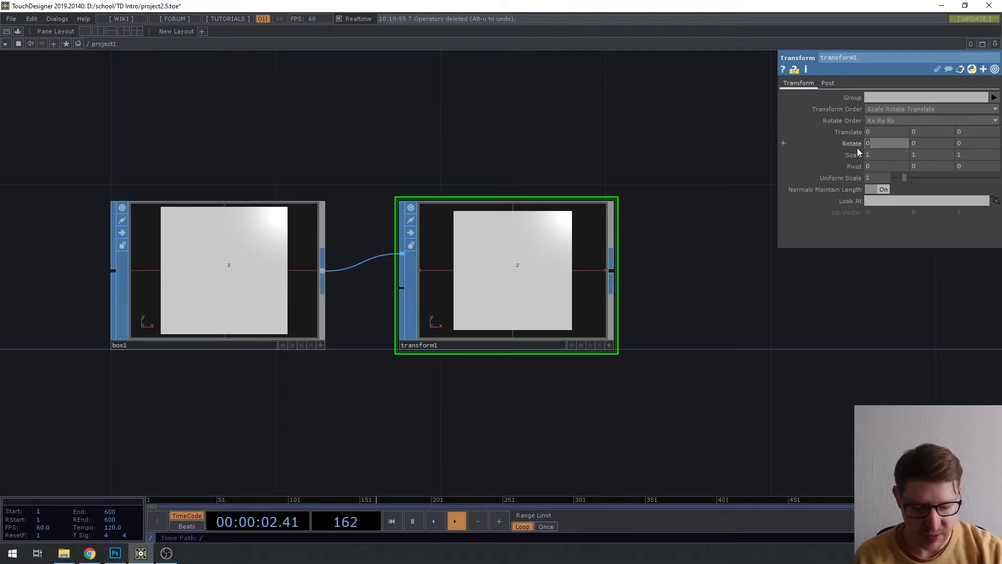
{"action": "type", "text": "30"}
{"action": "key", "text": "Return"}
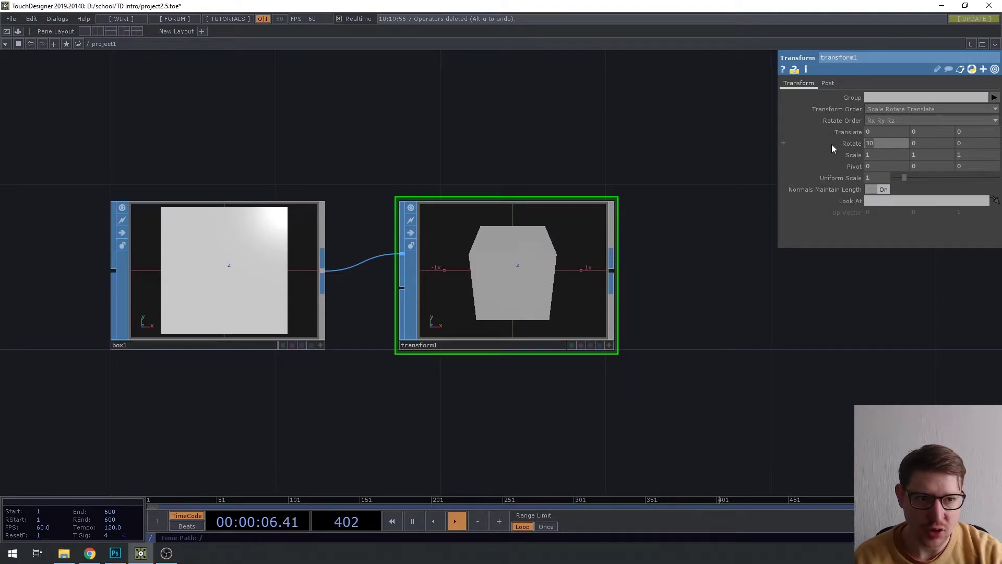
{"action": "type", "text": "35"}
{"action": "key", "text": "Return"}
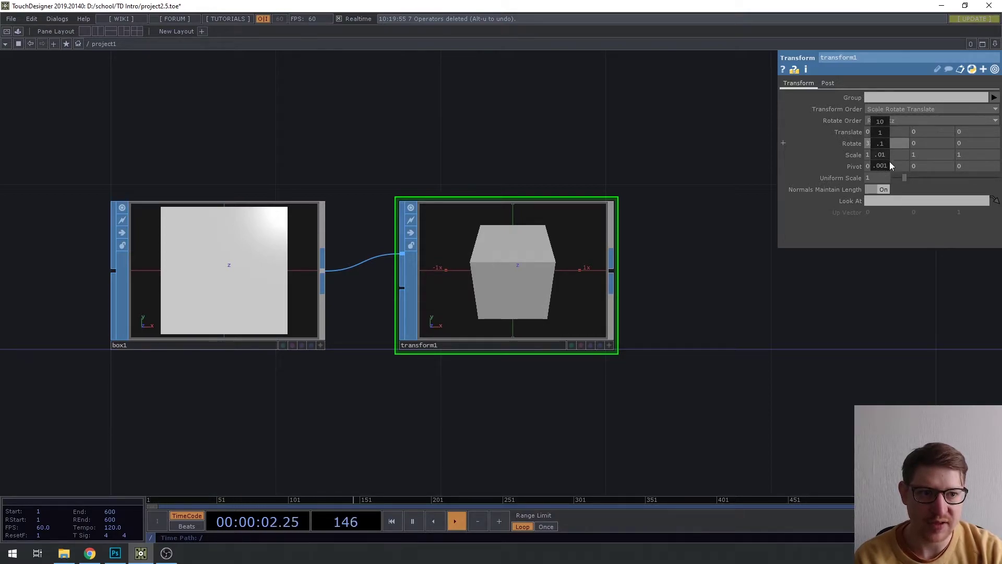
Scrub transform1's X rotation to 22.2 and its X translation to 0.8 using the value ladder
{"action": "middle_click_drag", "start_coordinate": [884, 127], "coordinate": [883, 127]}
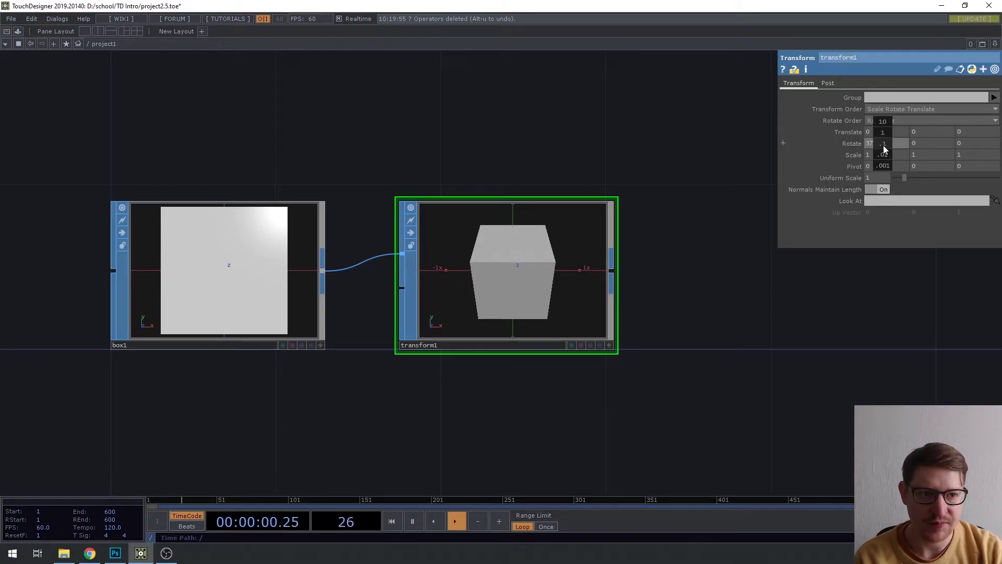
{"action": "mouse_move", "coordinate": [883, 143]}
{"action": "middle_mouse_down"}
{"action": "mouse_move", "coordinate": [885, 124]}
{"action": "mouse_move", "coordinate": [884, 159]}
{"action": "mouse_move", "coordinate": [885, 150]}
{"action": "middle_mouse_up"}
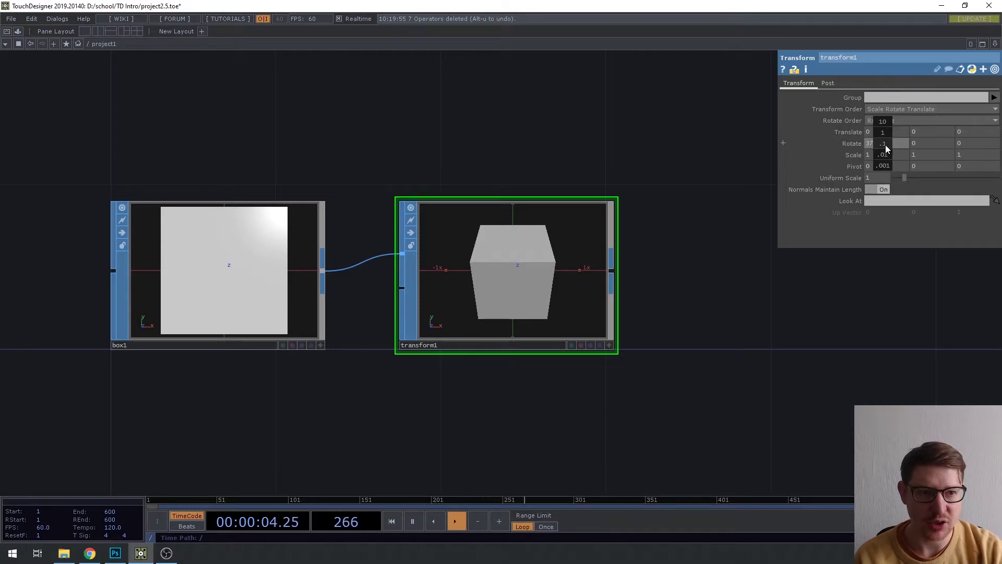
{"action": "middle_click_drag", "start_coordinate": [885, 145], "coordinate": [883, 128]}
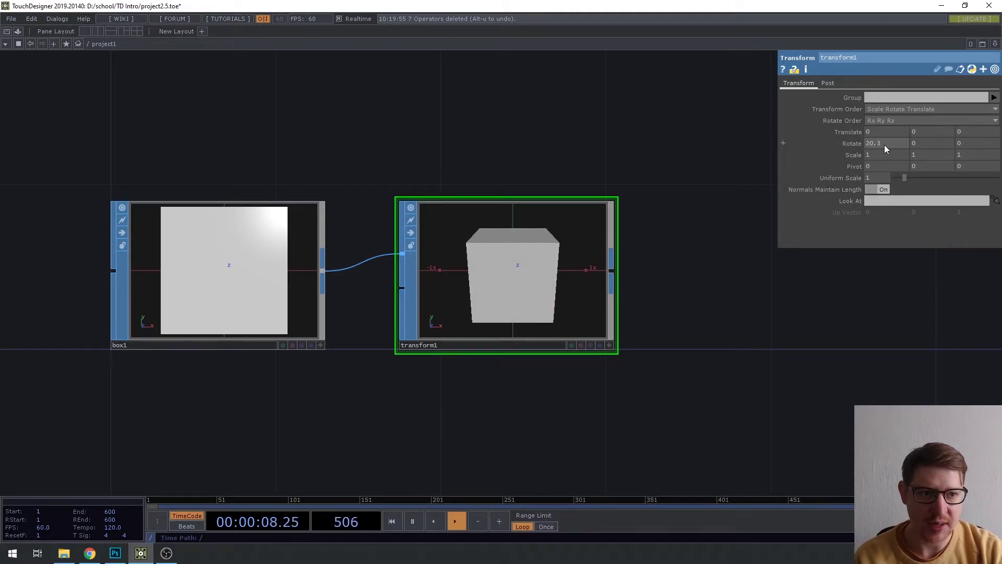
{"action": "middle_click_drag", "start_coordinate": [886, 143], "coordinate": [889, 132]}
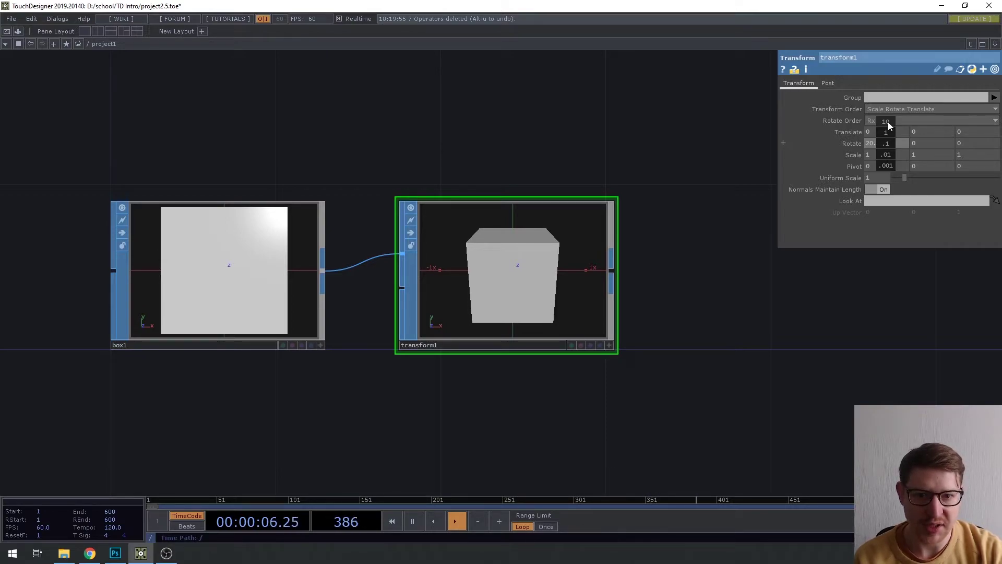
{"action": "mouse_move", "coordinate": [888, 122]}
{"action": "middle_mouse_down"}
{"action": "mouse_move", "coordinate": [887, 136]}
{"action": "mouse_move", "coordinate": [886, 121]}
{"action": "middle_mouse_up"}
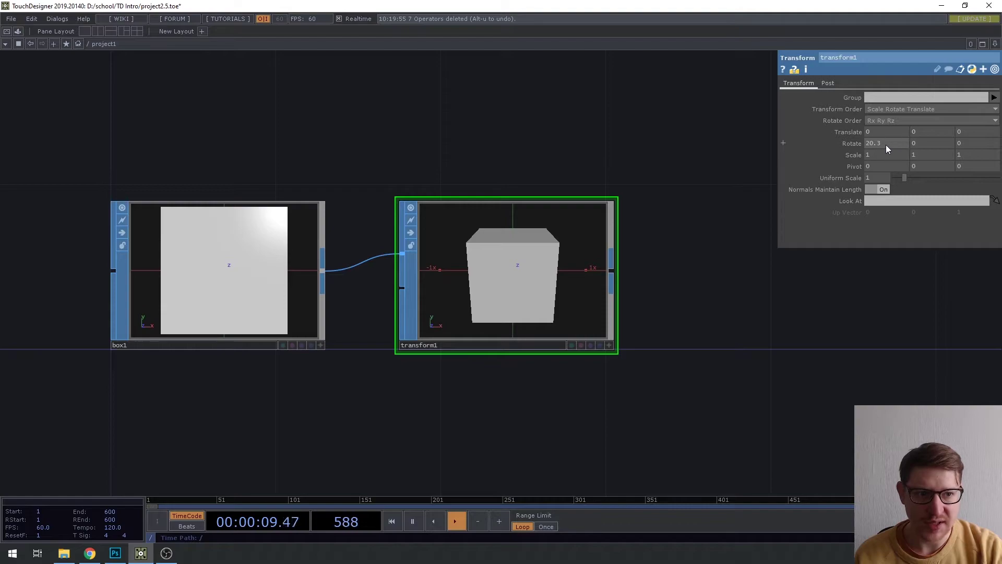
{"action": "middle_click_drag", "start_coordinate": [877, 132], "coordinate": [913, 136]}
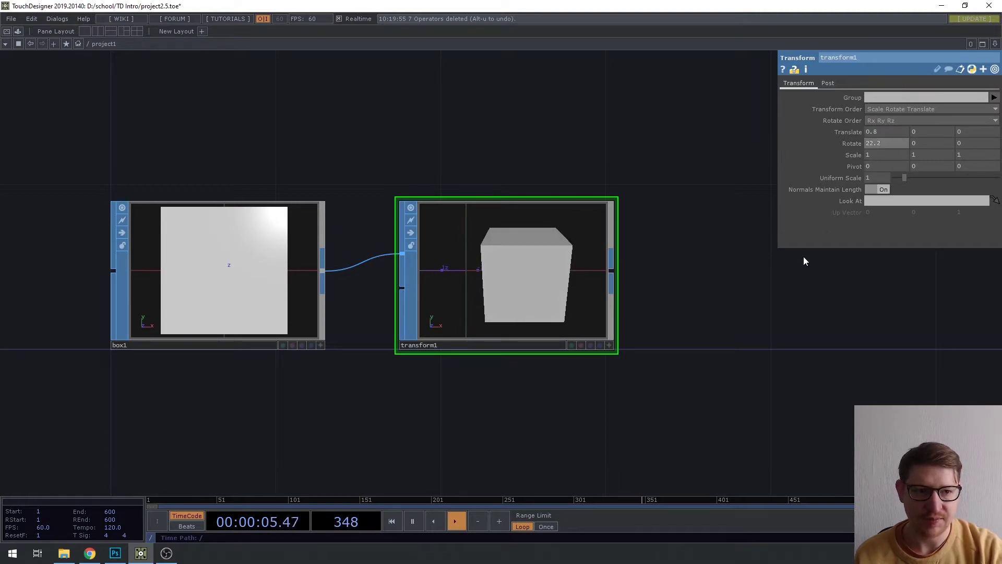
Make transform1's viewer active and orbit around the cube inside it
{"action": "left_click_drag", "start_coordinate": [671, 383], "coordinate": [745, 367]}
{"action": "scroll", "coordinate": [762, 363], "scroll_direction": "down", "scroll_amount": 3}
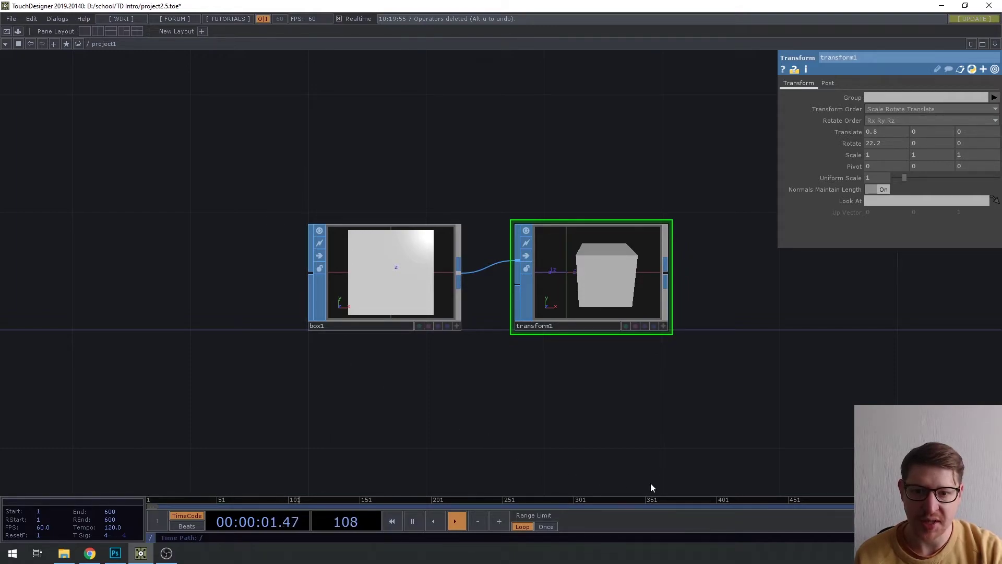
{"action": "left_click_drag", "start_coordinate": [590, 412], "coordinate": [565, 412]}
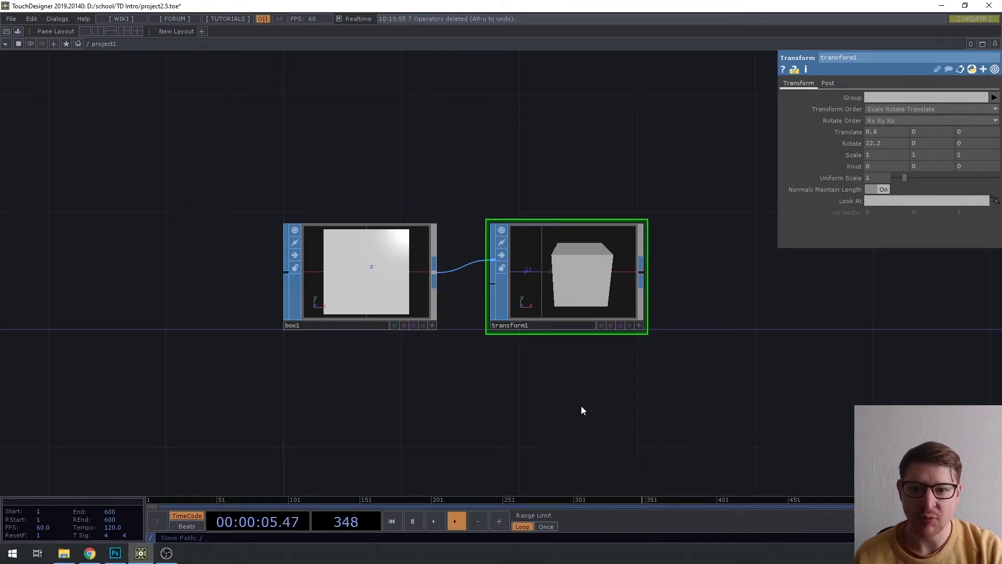
{"action": "left_click_drag", "start_coordinate": [730, 381], "coordinate": [700, 387]}
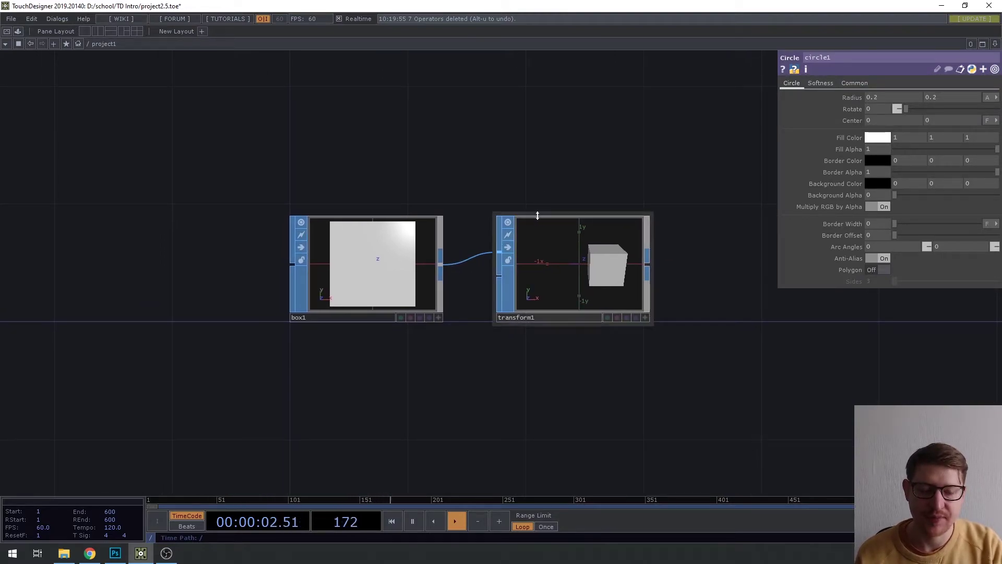
{"action": "scroll", "coordinate": [571, 170], "scroll_direction": "up", "scroll_amount": 3}
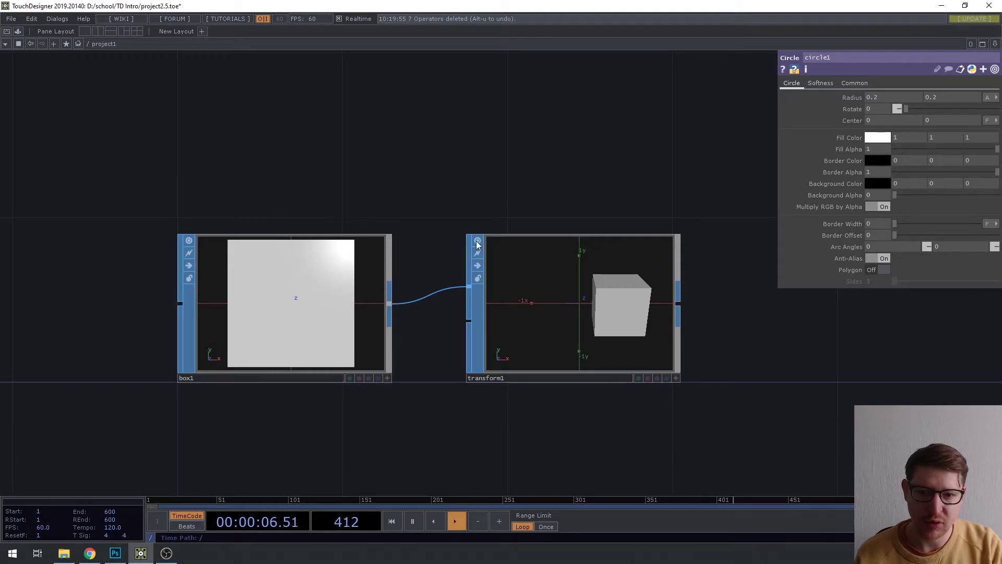
{"action": "left_click", "coordinate": [677, 378]}
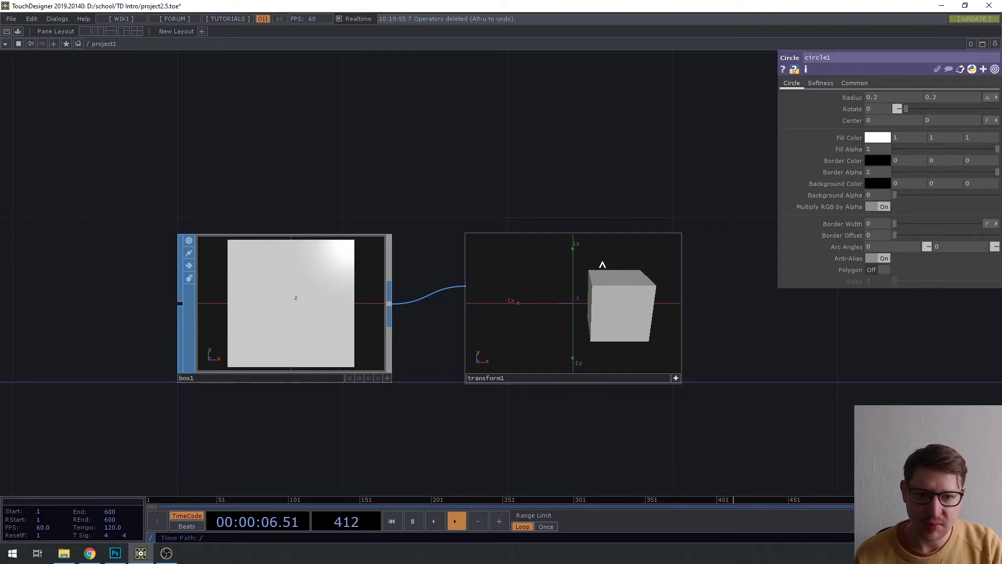
{"action": "mouse_move", "coordinate": [607, 259]}
{"action": "left_mouse_down"}
{"action": "mouse_move", "coordinate": [597, 261]}
{"action": "mouse_move", "coordinate": [620, 258]}
{"action": "mouse_move", "coordinate": [609, 261]}
{"action": "left_mouse_up"}
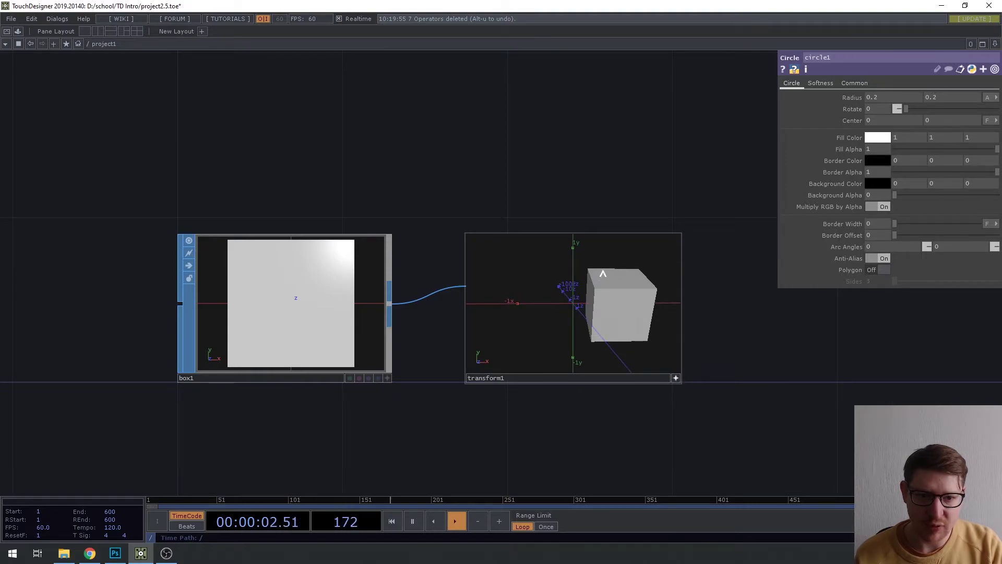
{"action": "mouse_move", "coordinate": [600, 273]}
{"action": "left_mouse_down"}
{"action": "mouse_move", "coordinate": [523, 293]}
{"action": "mouse_move", "coordinate": [571, 311]}
{"action": "mouse_move", "coordinate": [633, 283]}
{"action": "mouse_move", "coordinate": [624, 264]}
{"action": "mouse_move", "coordinate": [560, 282]}
{"action": "mouse_move", "coordinate": [574, 294]}
{"action": "mouse_move", "coordinate": [631, 286]}
{"action": "mouse_move", "coordinate": [610, 270]}
{"action": "left_mouse_up"}
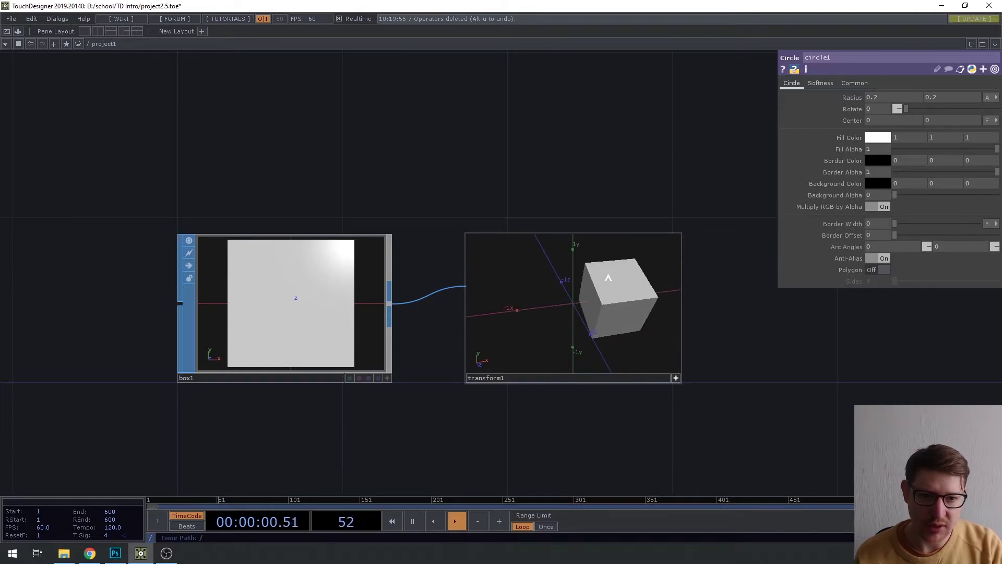
Zoom and pan around the cube inside transform1's active viewer
{"action": "left_click_drag", "start_coordinate": [641, 282], "coordinate": [562, 289]}
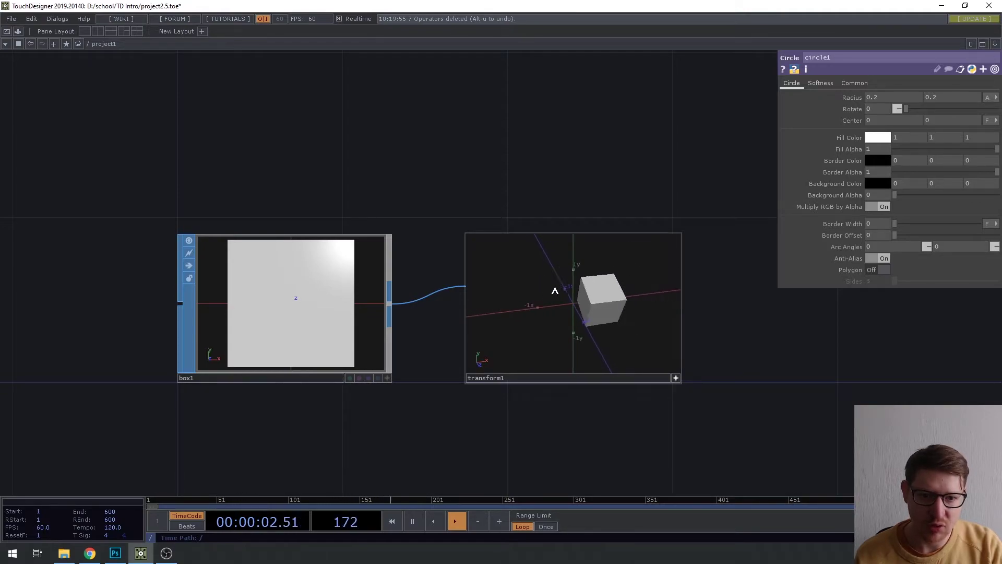
{"action": "left_click_drag", "start_coordinate": [622, 283], "coordinate": [560, 285]}
{"action": "middle_click_drag", "start_coordinate": [637, 284], "coordinate": [573, 289]}
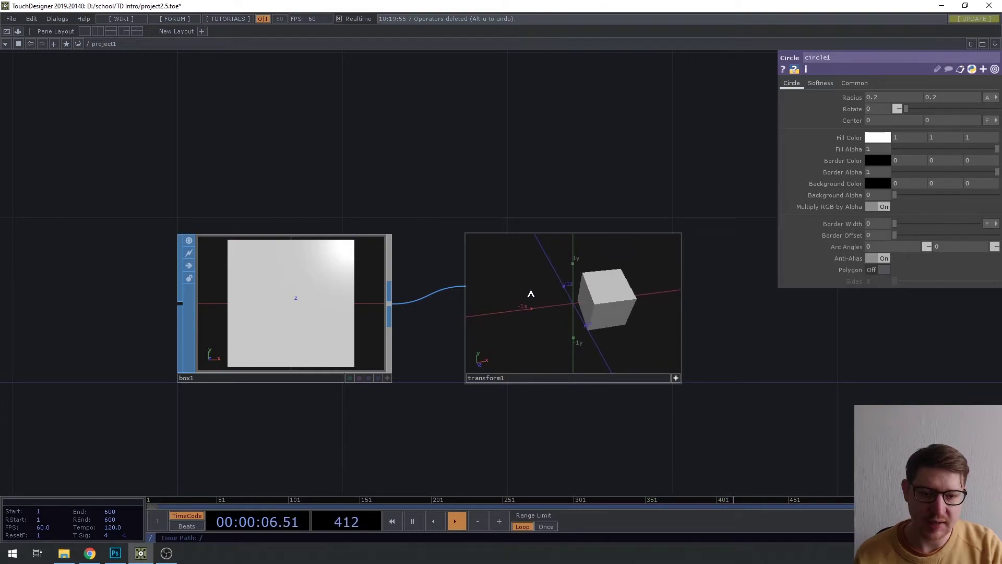
{"action": "mouse_move", "coordinate": [610, 295]}
{"action": "left_mouse_down"}
{"action": "mouse_move", "coordinate": [553, 293]}
{"action": "mouse_move", "coordinate": [666, 297]}
{"action": "mouse_move", "coordinate": [524, 287]}
{"action": "mouse_move", "coordinate": [637, 290]}
{"action": "mouse_move", "coordinate": [621, 292]}
{"action": "mouse_move", "coordinate": [620, 254]}
{"action": "mouse_move", "coordinate": [448, 279]}
{"action": "mouse_move", "coordinate": [641, 317]}
{"action": "mouse_move", "coordinate": [565, 286]}
{"action": "mouse_move", "coordinate": [600, 319]}
{"action": "mouse_move", "coordinate": [572, 291]}
{"action": "mouse_move", "coordinate": [619, 294]}
{"action": "left_mouse_up"}
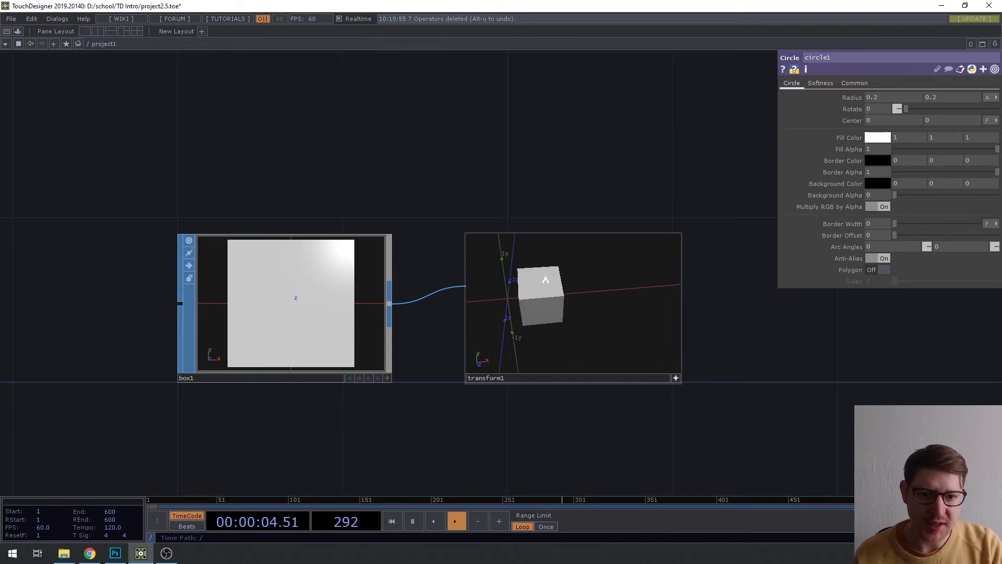
{"action": "left_click_drag", "start_coordinate": [521, 286], "coordinate": [637, 294]}
{"action": "left_click_drag", "start_coordinate": [556, 298], "coordinate": [528, 333]}
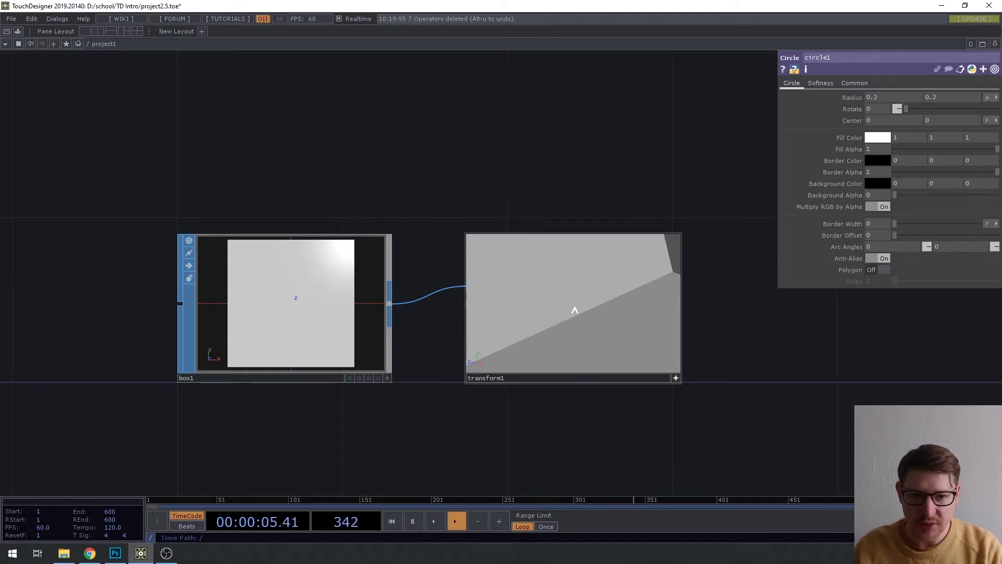
Home the view in transform1's viewer, zoom far out from the cube, and home it again
{"action": "key", "text": "h"}
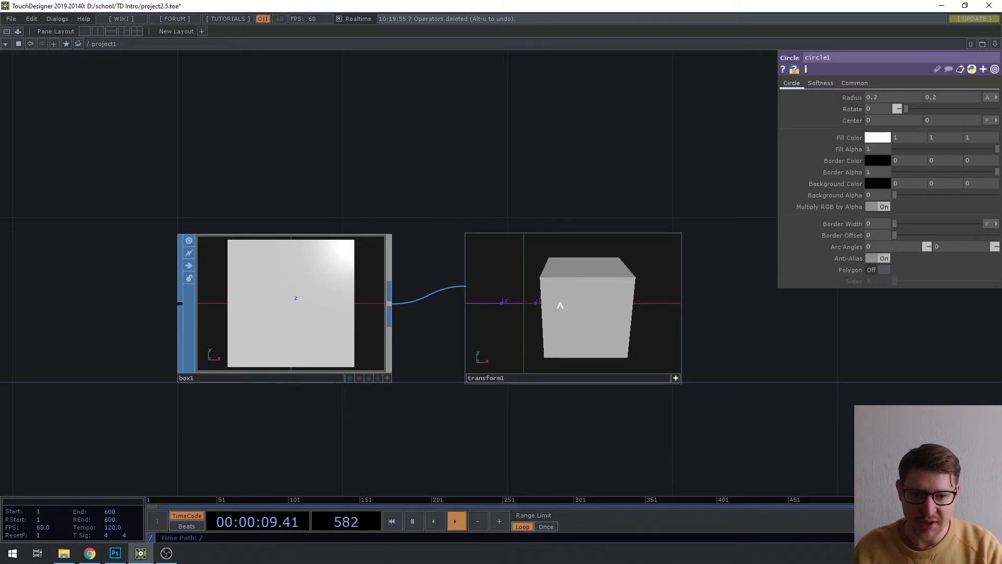
{"action": "scroll", "coordinate": [606, 291], "scroll_direction": "down", "scroll_amount": 3}
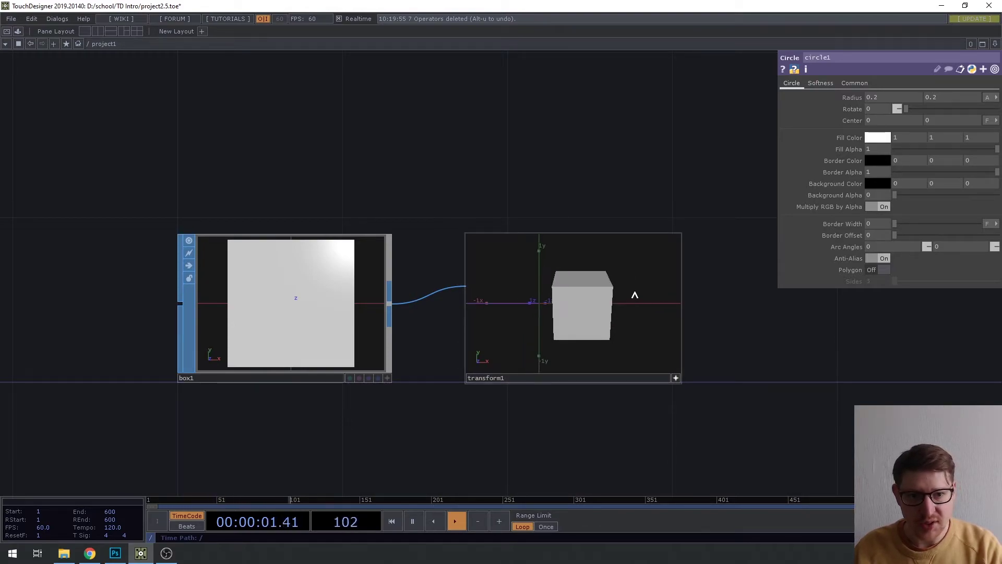
{"action": "scroll", "coordinate": [644, 295], "scroll_direction": "down", "scroll_amount": 5}
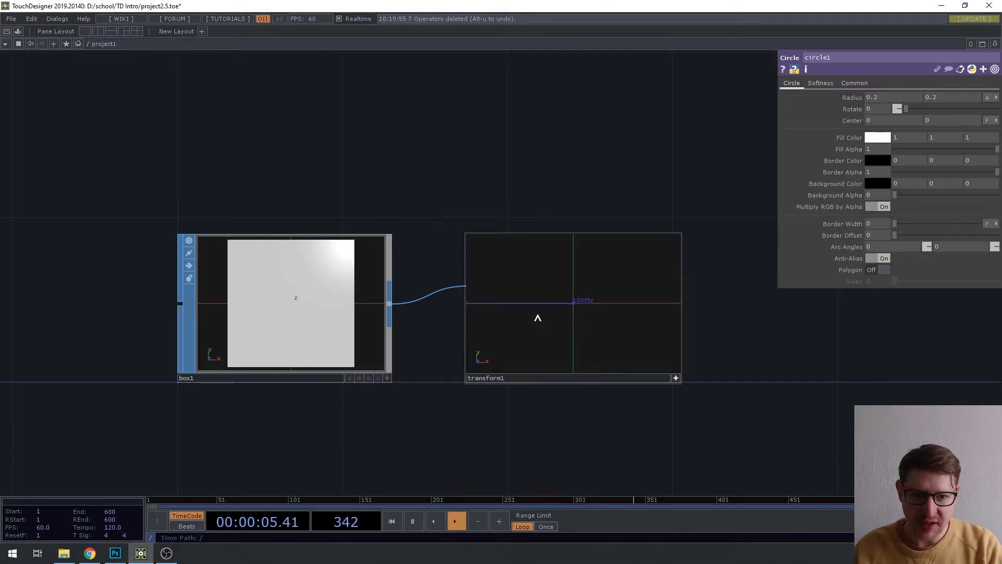
{"action": "key", "text": "h"}
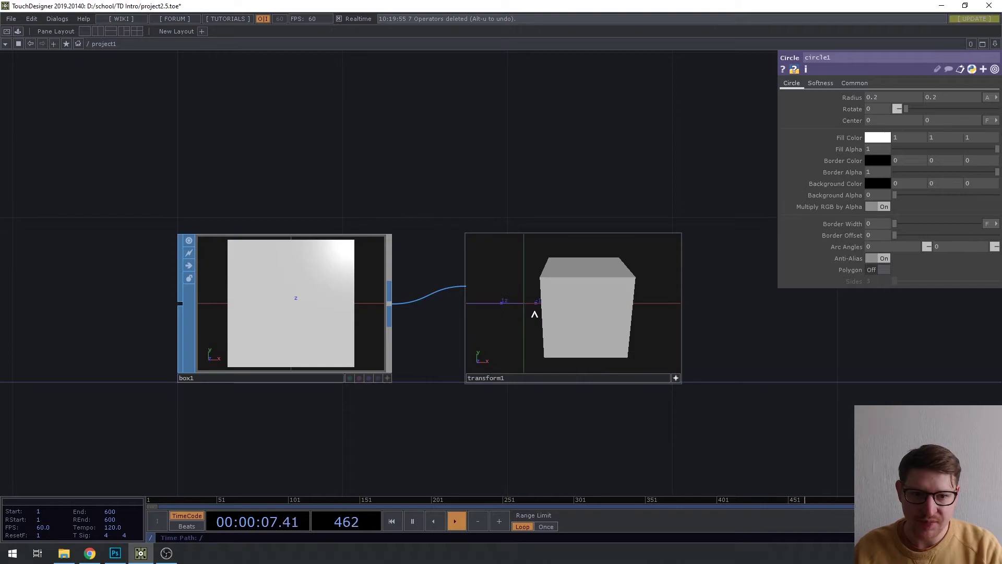
Orbit around the cube and zoom out in transform1's active viewer, and deactivate the viewer
{"action": "mouse_move", "coordinate": [584, 291]}
{"action": "left_mouse_down"}
{"action": "mouse_move", "coordinate": [546, 292]}
{"action": "mouse_move", "coordinate": [565, 305]}
{"action": "mouse_move", "coordinate": [631, 313]}
{"action": "mouse_move", "coordinate": [642, 282]}
{"action": "mouse_move", "coordinate": [578, 272]}
{"action": "left_mouse_up"}
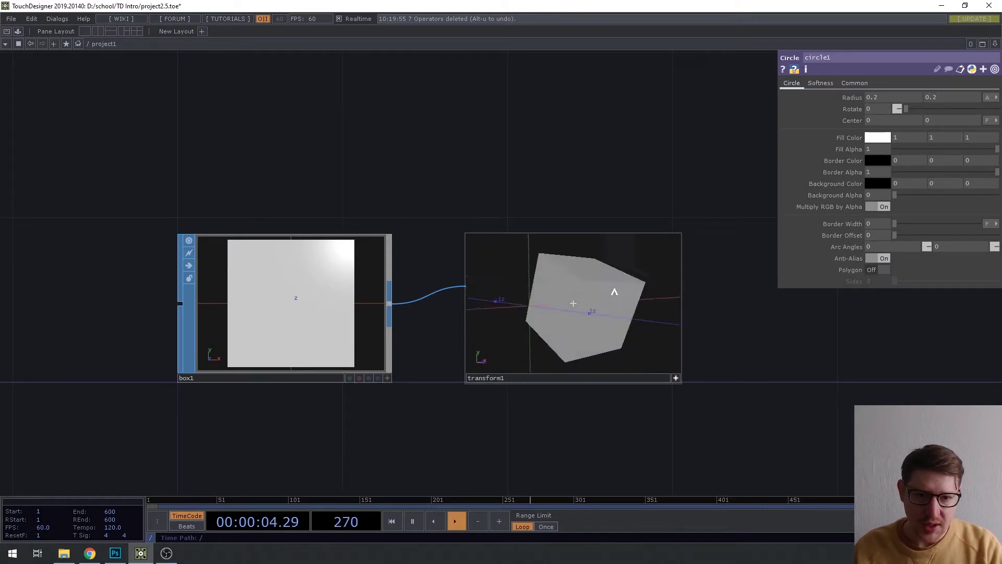
{"action": "left_click_drag", "start_coordinate": [614, 291], "coordinate": [626, 303]}
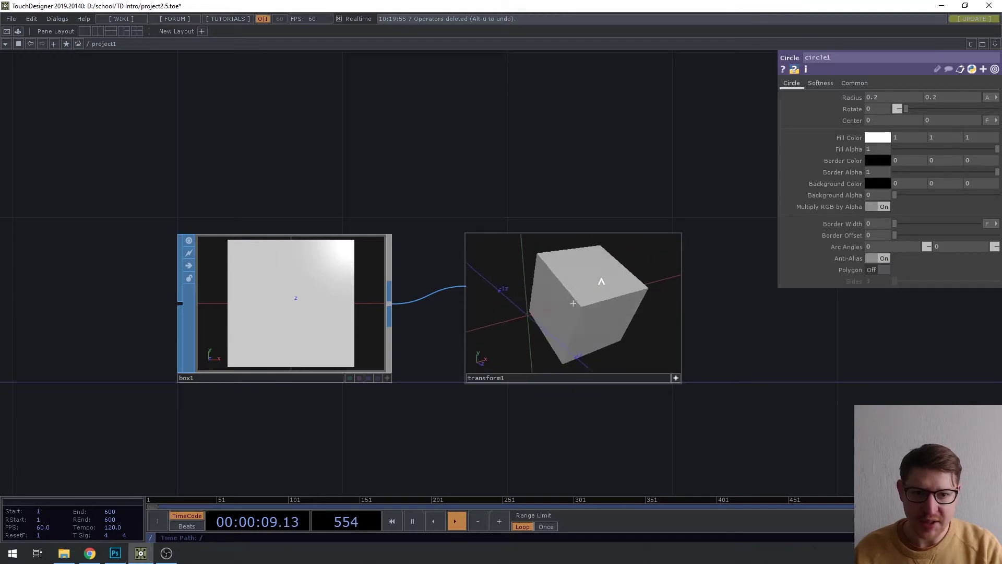
{"action": "left_click_drag", "start_coordinate": [601, 282], "coordinate": [603, 281]}
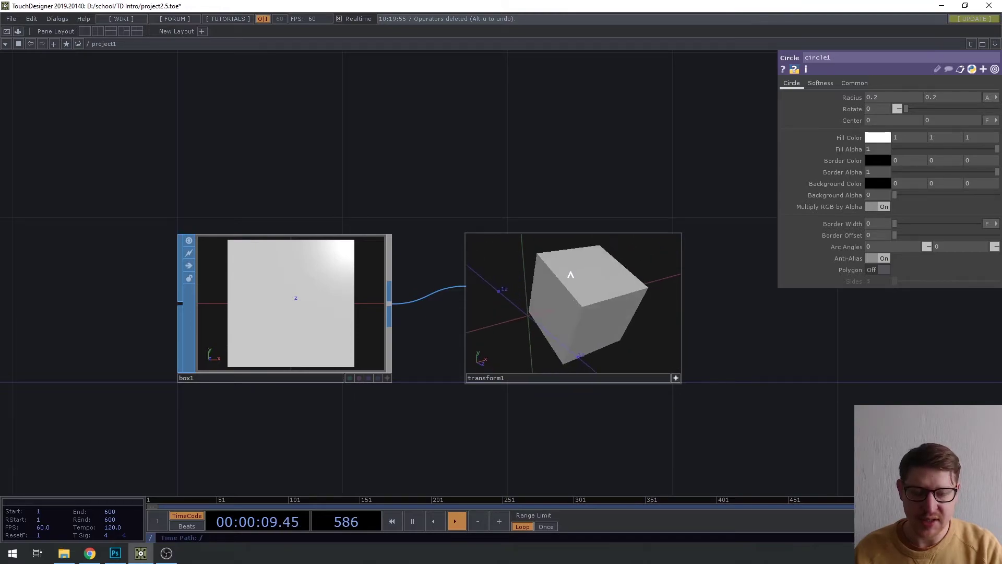
{"action": "left_click_drag", "start_coordinate": [572, 313], "coordinate": [476, 226]}
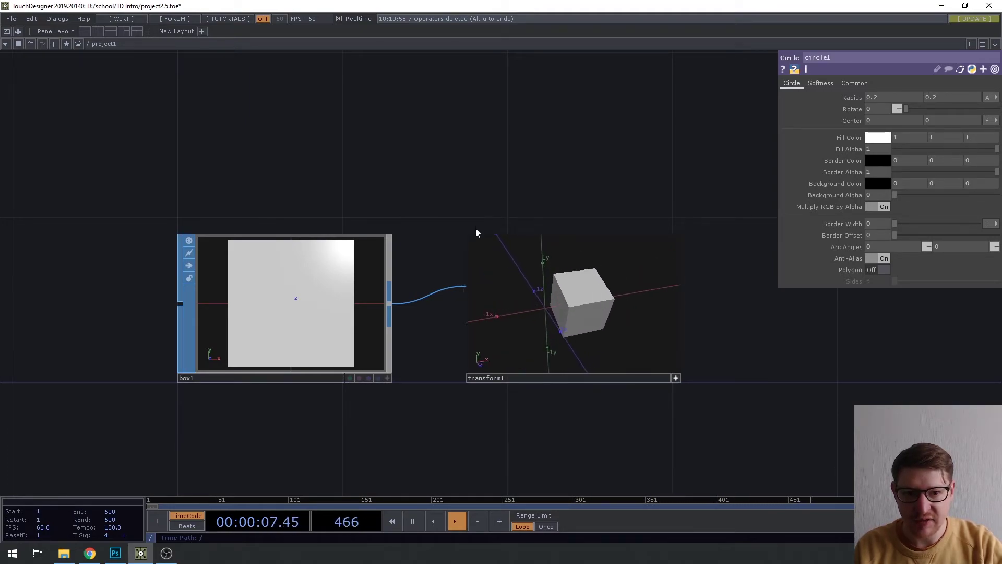
{"action": "left_click_drag", "start_coordinate": [589, 314], "coordinate": [573, 280]}
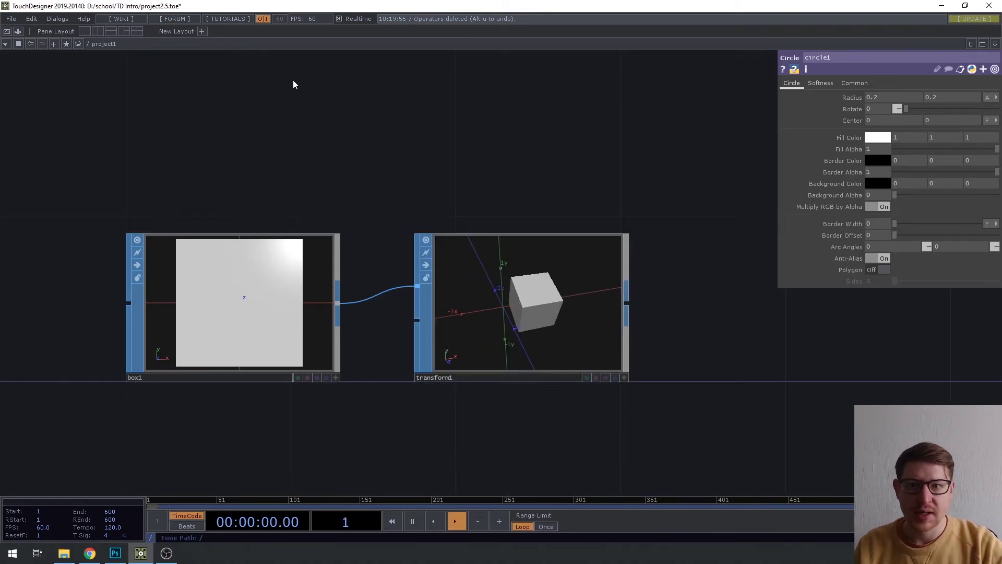
Split the network editor pane left/right into two side-by-side panes
{"action": "left_click", "coordinate": [995, 45]}
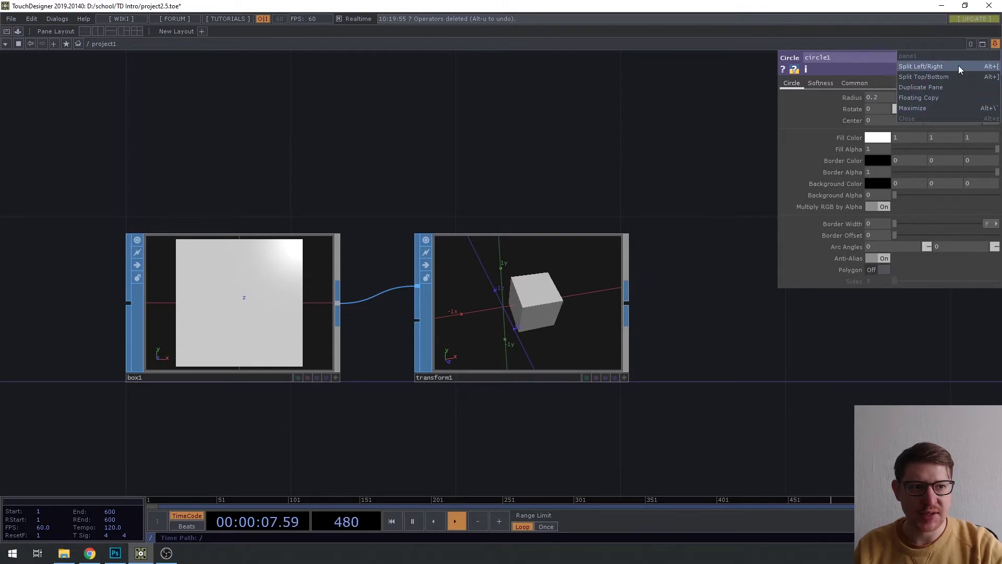
{"action": "left_click", "coordinate": [932, 68]}
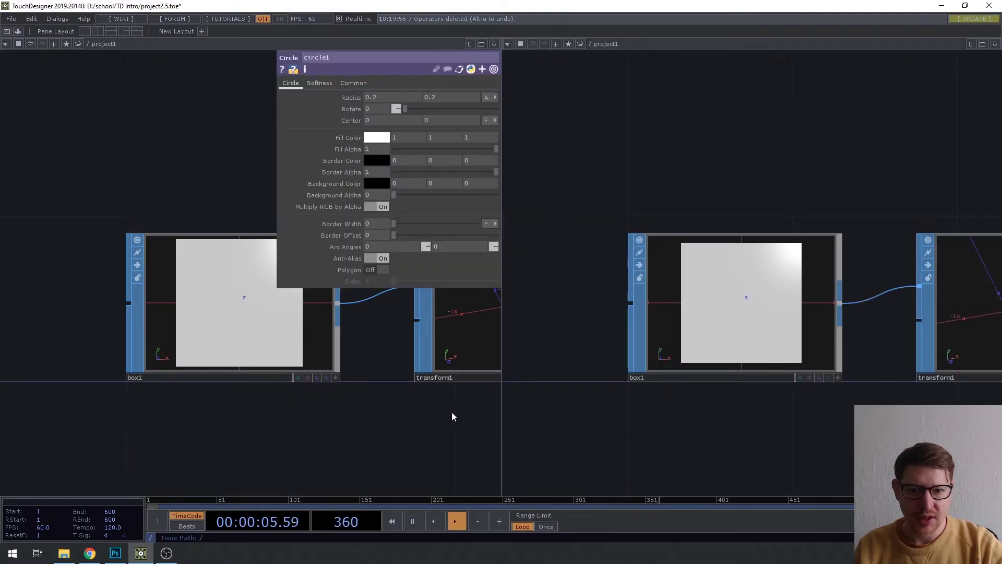
Pan and zoom the network separately in each pane to examine how the two views work independently
{"action": "left_click_drag", "start_coordinate": [454, 412], "coordinate": [243, 398]}
{"action": "scroll", "coordinate": [220, 381], "scroll_direction": "down", "scroll_amount": 6}
{"action": "left_click_drag", "start_coordinate": [307, 367], "coordinate": [368, 290]}
{"action": "left_click_drag", "start_coordinate": [281, 339], "coordinate": [343, 350]}
{"action": "left_click_drag", "start_coordinate": [753, 357], "coordinate": [845, 320]}
{"action": "scroll", "coordinate": [849, 300], "scroll_direction": "down", "scroll_amount": 7}
{"action": "left_click_drag", "start_coordinate": [996, 304], "coordinate": [955, 273]}
{"action": "left_click_drag", "start_coordinate": [681, 339], "coordinate": [841, 292]}
{"action": "scroll", "coordinate": [843, 295], "scroll_direction": "down", "scroll_amount": 4}
{"action": "left_click_drag", "start_coordinate": [856, 331], "coordinate": [797, 265]}
{"action": "left_click_drag", "start_coordinate": [330, 405], "coordinate": [168, 391]}
{"action": "left_click_drag", "start_coordinate": [225, 364], "coordinate": [338, 360]}
{"action": "left_click_drag", "start_coordinate": [157, 382], "coordinate": [120, 382]}
{"action": "scroll", "coordinate": [251, 345], "scroll_direction": "down", "scroll_amount": 3}
{"action": "left_click_drag", "start_coordinate": [205, 395], "coordinate": [371, 374]}
{"action": "left_click_drag", "start_coordinate": [120, 292], "coordinate": [23, 303]}
{"action": "left_click_drag", "start_coordinate": [369, 383], "coordinate": [282, 381]}
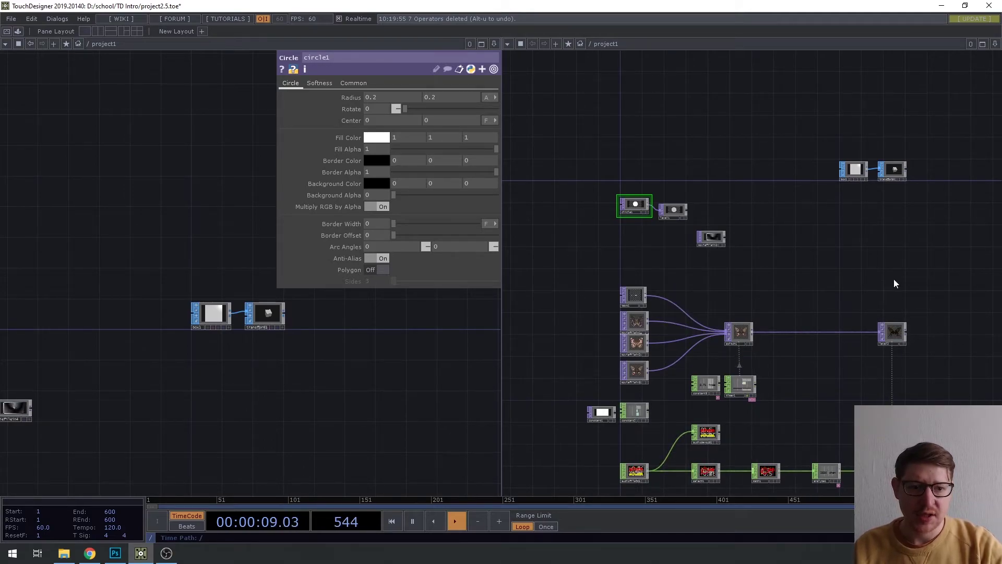
{"action": "left_click_drag", "start_coordinate": [326, 354], "coordinate": [212, 357]}
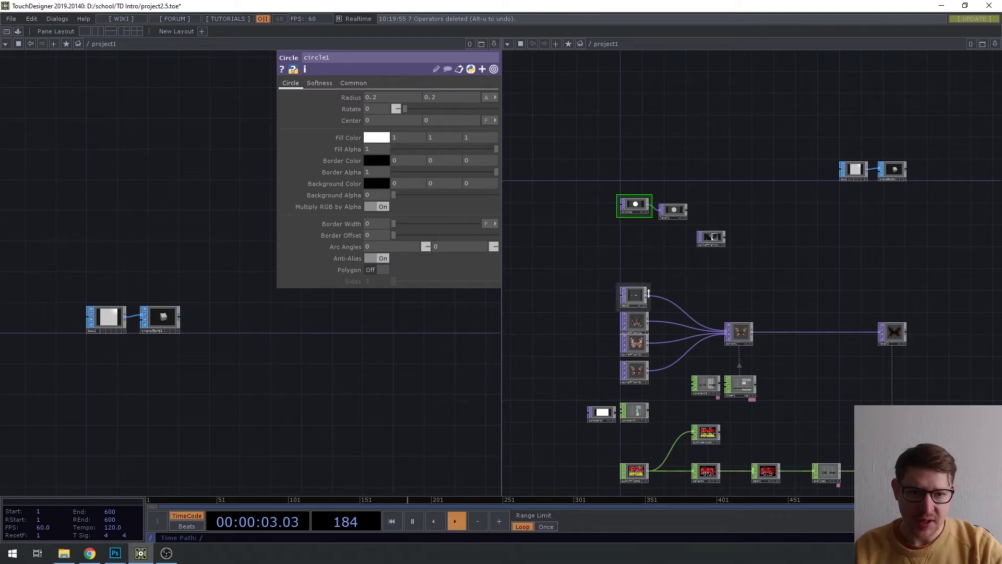
Switch the second pane to the Geometry Viewer, and orbit and zoom around its empty scene
{"action": "left_click", "coordinate": [506, 45]}
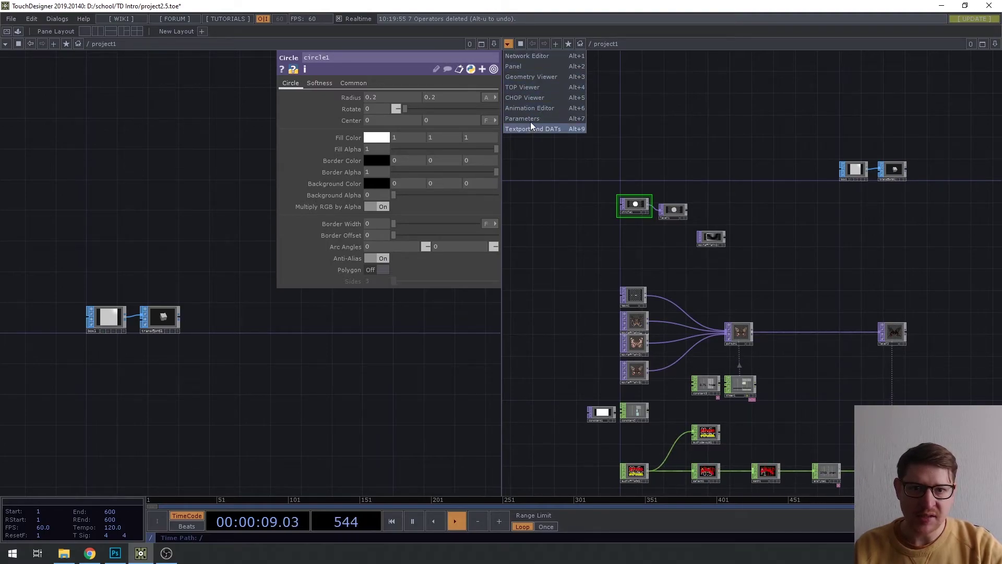
{"action": "left_click", "coordinate": [531, 77]}
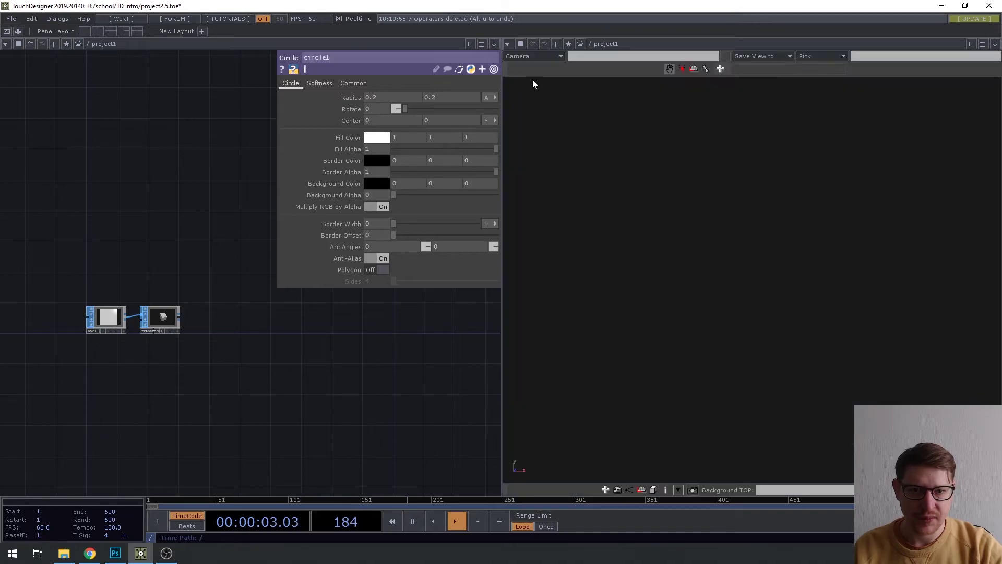
{"action": "left_click_drag", "start_coordinate": [860, 230], "coordinate": [857, 232]}
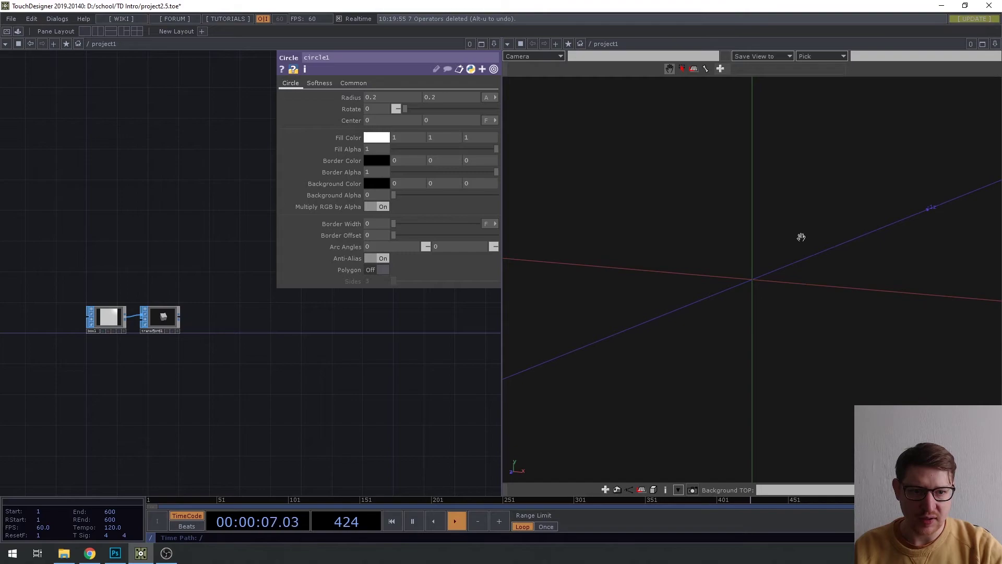
{"action": "left_click_drag", "start_coordinate": [823, 219], "coordinate": [730, 284]}
{"action": "middle_click_drag", "start_coordinate": [730, 284], "coordinate": [839, 253]}
{"action": "middle_click_drag", "start_coordinate": [729, 254], "coordinate": [850, 243]}
{"action": "mouse_move", "coordinate": [710, 296]}
{"action": "middle_mouse_down"}
{"action": "mouse_move", "coordinate": [810, 269]}
{"action": "mouse_move", "coordinate": [879, 233]}
{"action": "middle_mouse_up"}
{"action": "left_click_drag", "start_coordinate": [879, 233], "coordinate": [767, 268]}
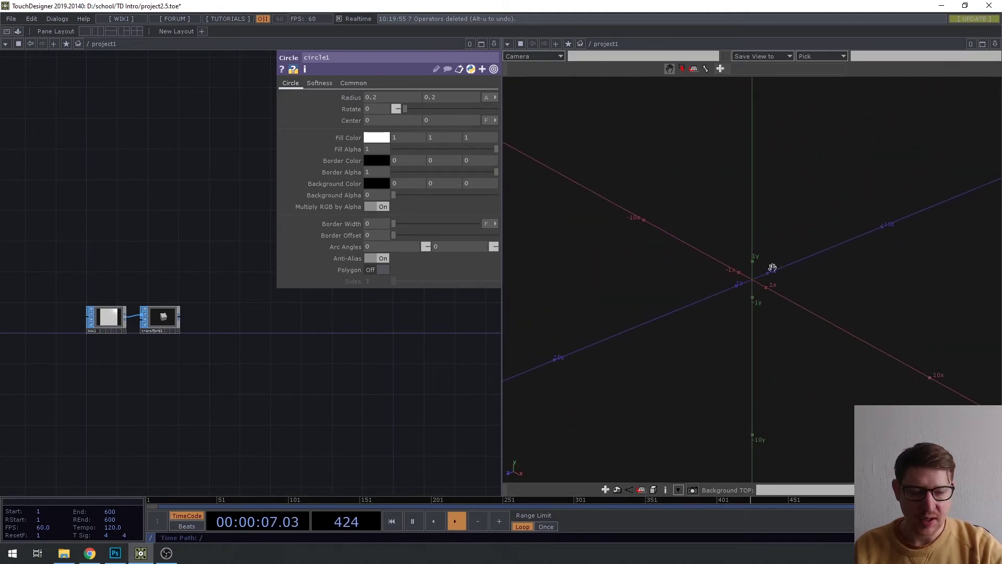
{"action": "mouse_move", "coordinate": [749, 276]}
{"action": "middle_mouse_down"}
{"action": "mouse_move", "coordinate": [830, 261]}
{"action": "mouse_move", "coordinate": [769, 258]}
{"action": "mouse_move", "coordinate": [806, 255]}
{"action": "middle_mouse_up"}
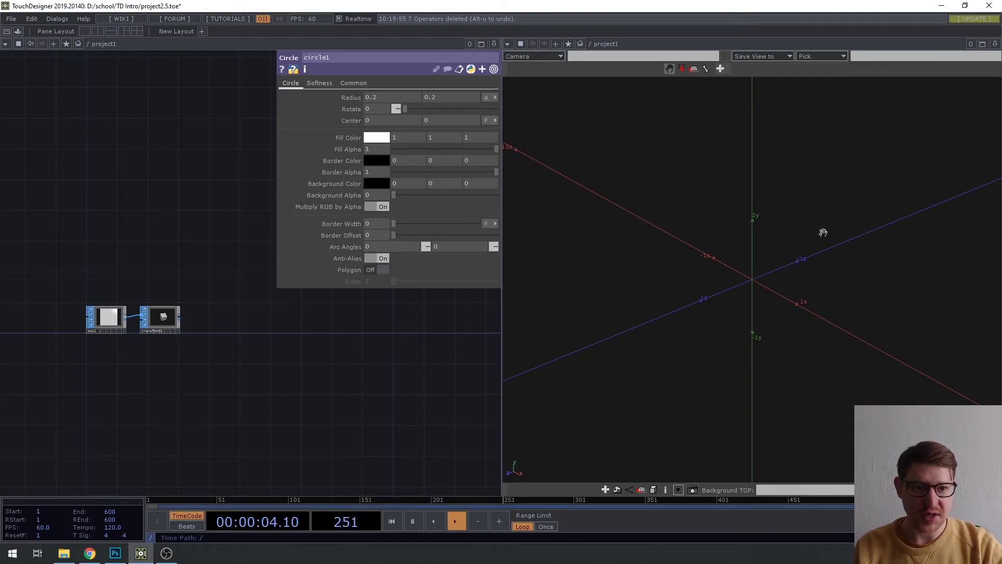
Turn on the display flags of transform1 and box1 to show both cubes in the Geometry Viewer
{"action": "scroll", "coordinate": [117, 300], "scroll_direction": "up", "scroll_amount": 4}
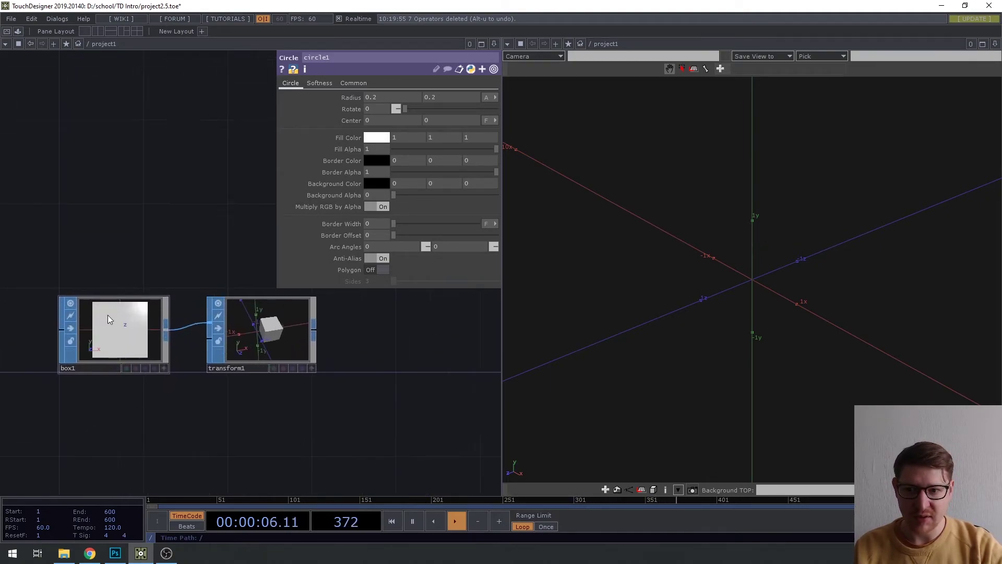
{"action": "scroll", "coordinate": [770, 255], "scroll_direction": "down", "scroll_amount": 2}
{"action": "scroll", "coordinate": [740, 269], "scroll_direction": "up", "scroll_amount": 2}
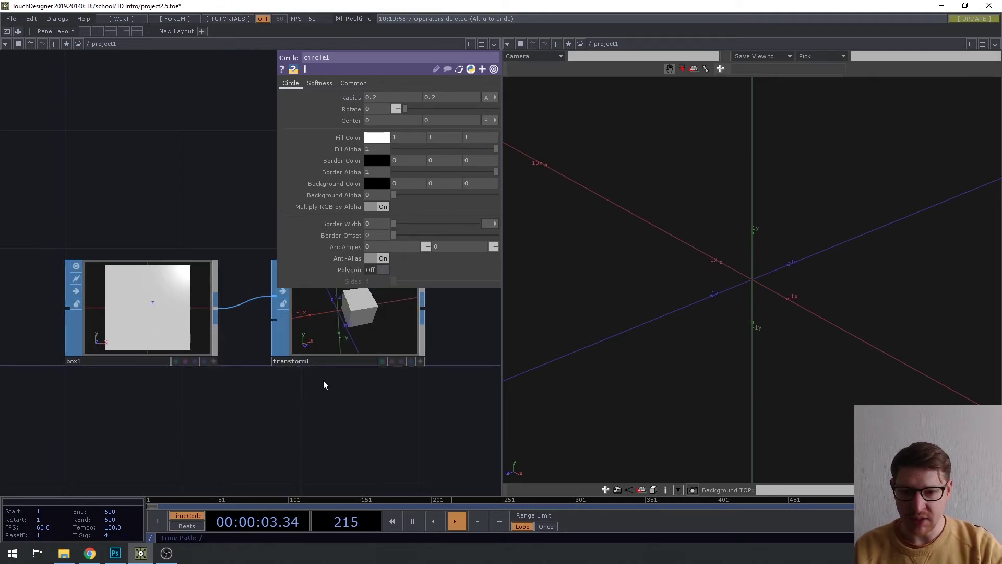
{"action": "scroll", "coordinate": [402, 324], "scroll_direction": "up", "scroll_amount": 2}
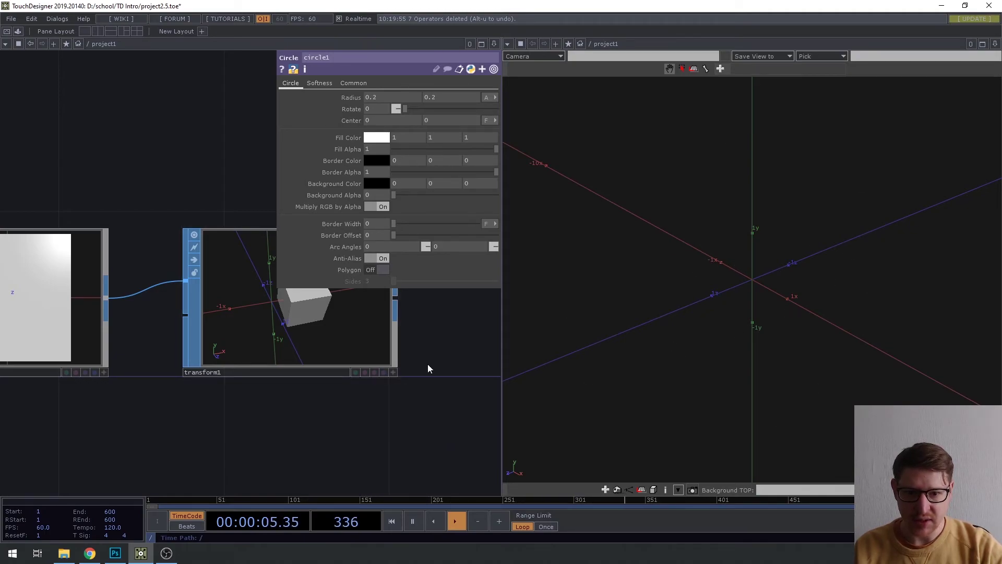
{"action": "left_click", "coordinate": [384, 373]}
{"action": "left_click_drag", "start_coordinate": [814, 282], "coordinate": [854, 273]}
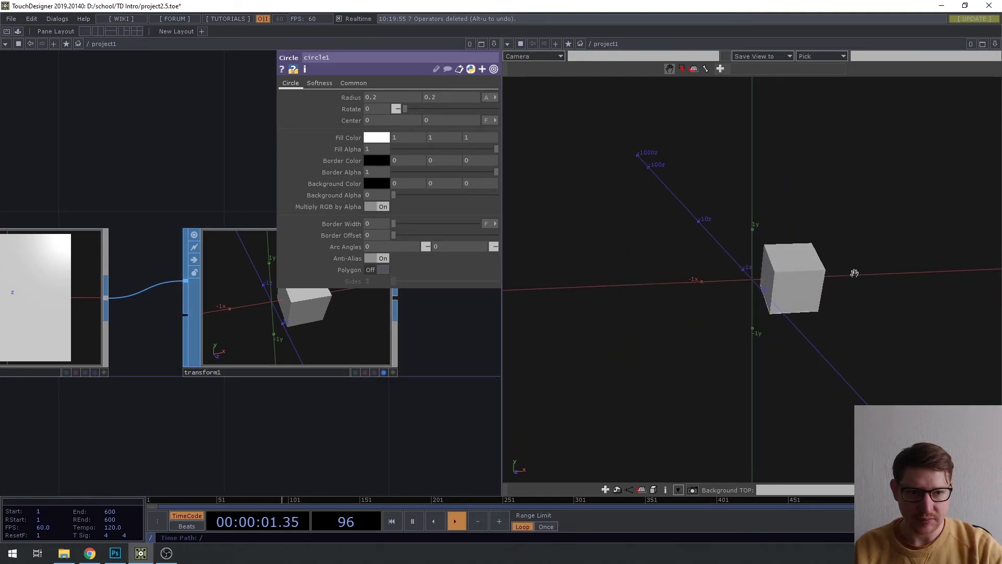
{"action": "left_click", "coordinate": [94, 373]}
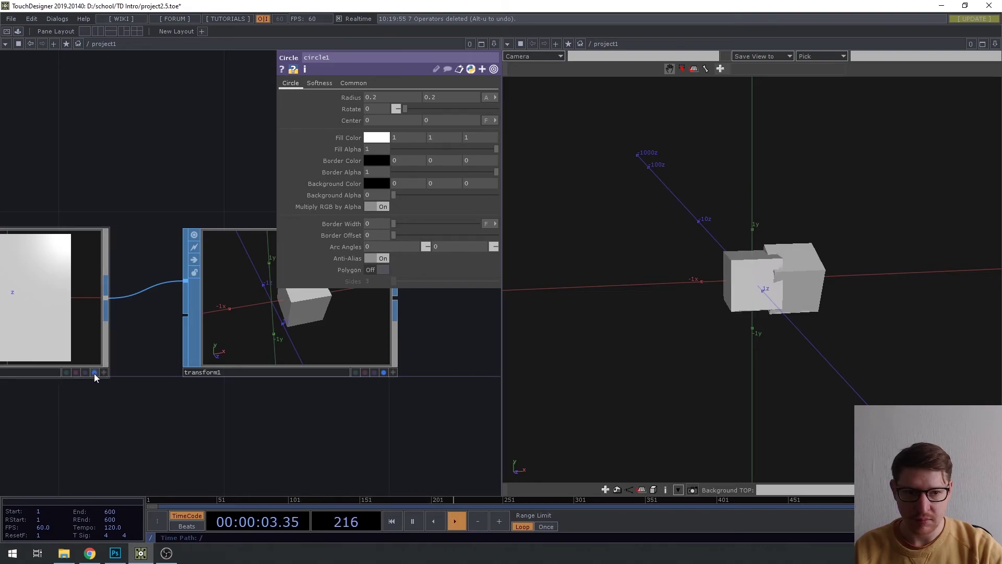
Select box1 to view its parameters, and orbit and zoom in on both cubes in the Geometry Viewer
{"action": "left_click_drag", "start_coordinate": [161, 410], "coordinate": [296, 418]}
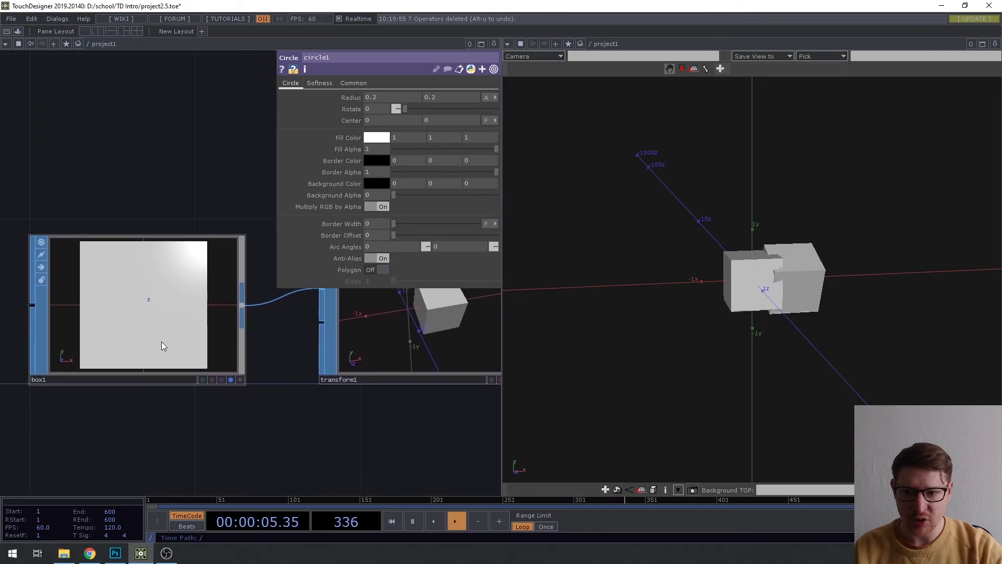
{"action": "left_click", "coordinate": [138, 352]}
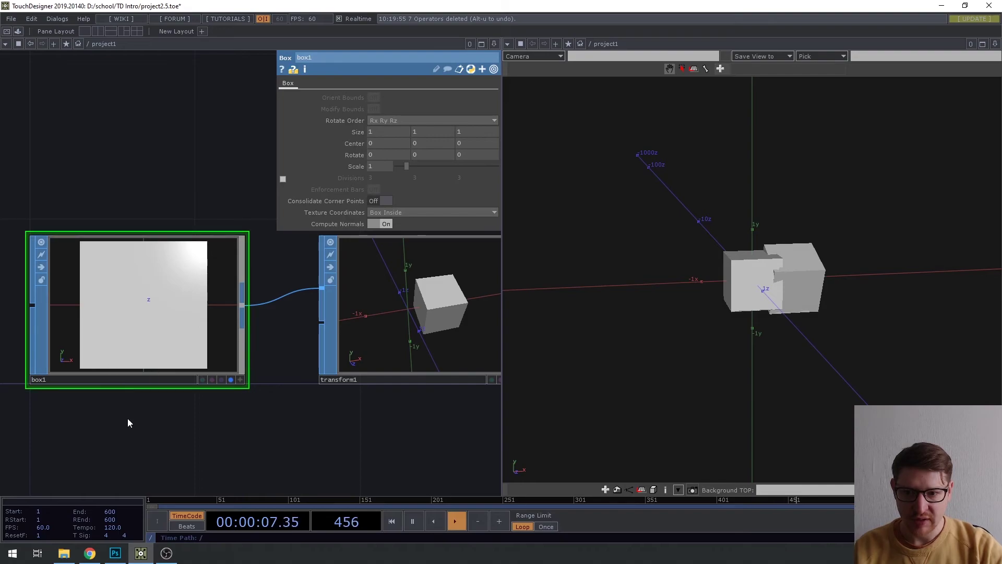
{"action": "left_click_drag", "start_coordinate": [797, 213], "coordinate": [745, 253]}
{"action": "scroll", "coordinate": [791, 278], "scroll_direction": "up", "scroll_amount": 5}
{"action": "left_click_drag", "start_coordinate": [791, 277], "coordinate": [743, 225]}
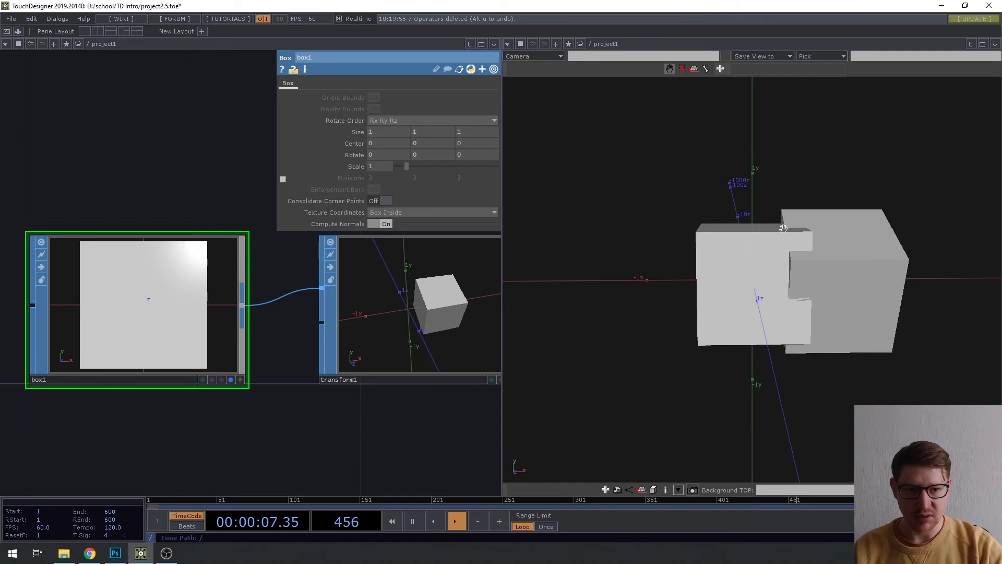
Set transform1's X translation to 1.7 and its X rotation to 42.2 using the value ladder
{"action": "left_click_drag", "start_coordinate": [365, 426], "coordinate": [260, 428]}
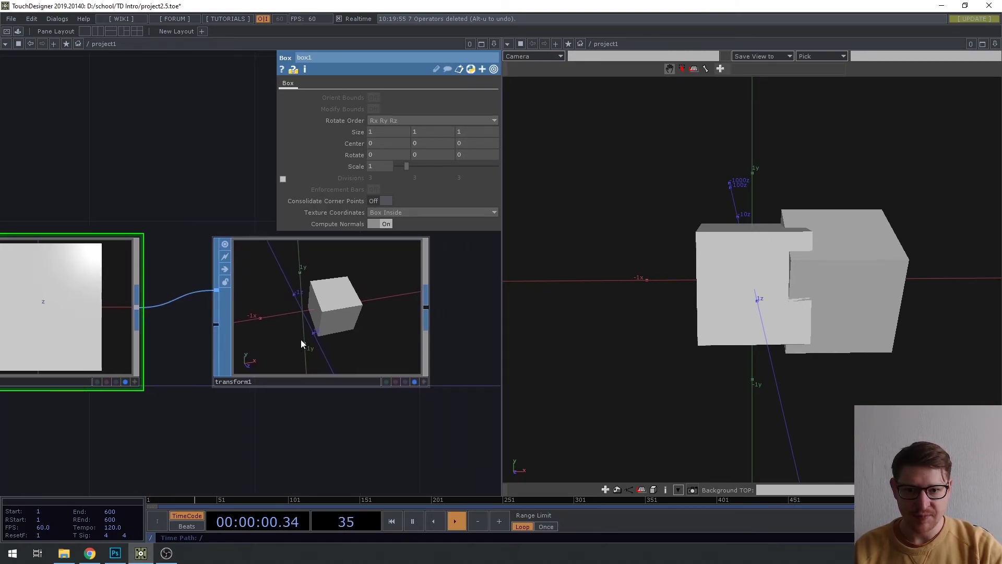
{"action": "left_click", "coordinate": [413, 333]}
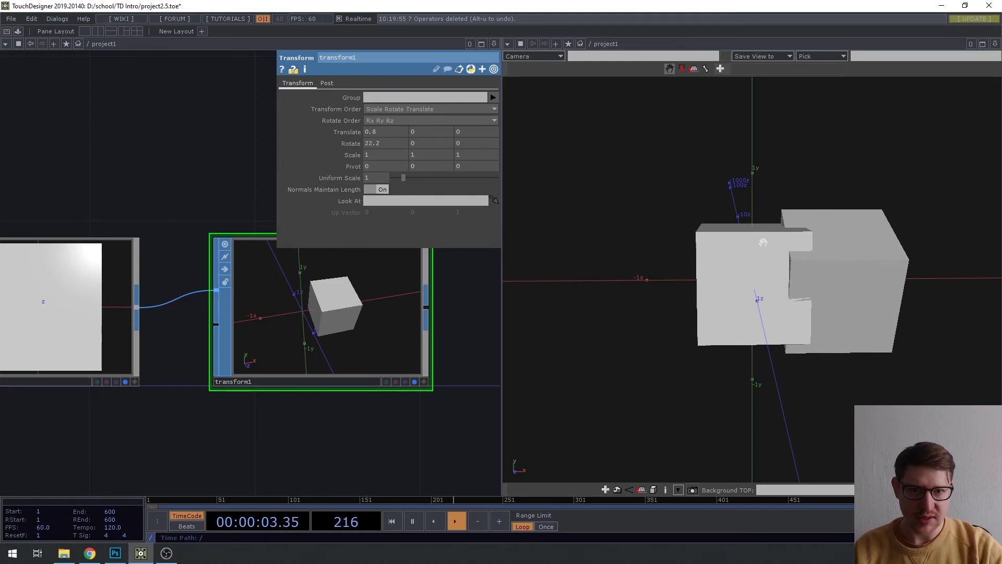
{"action": "mouse_move", "coordinate": [377, 132]}
{"action": "middle_mouse_down"}
{"action": "mouse_move", "coordinate": [374, 147]}
{"action": "mouse_move", "coordinate": [376, 122]}
{"action": "mouse_move", "coordinate": [388, 123]}
{"action": "middle_mouse_up"}
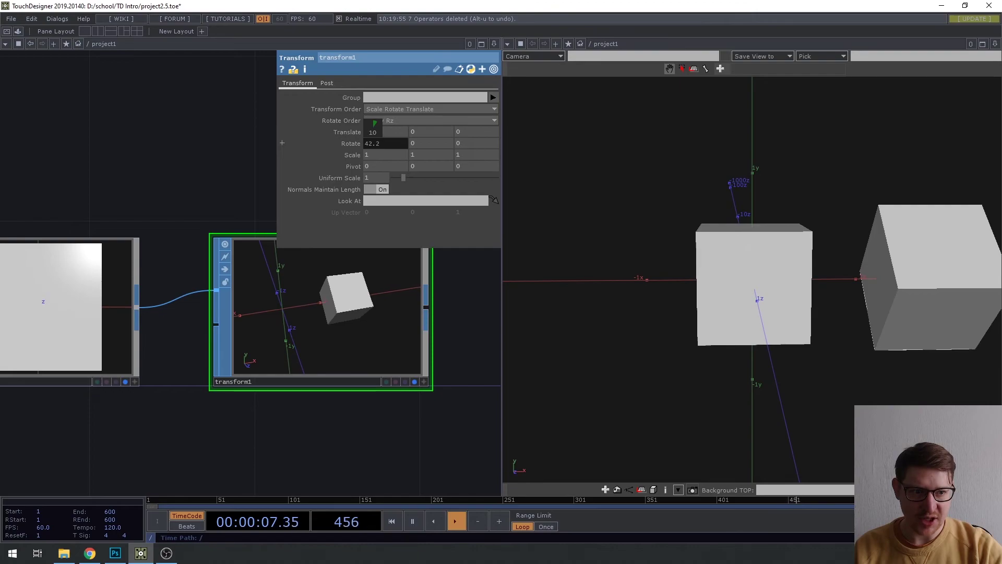
Orbit around both cubes in the Geometry Viewer, and around the single cube in transform1's temporarily activated viewer
{"action": "scroll", "coordinate": [287, 411], "scroll_direction": "down", "scroll_amount": 2}
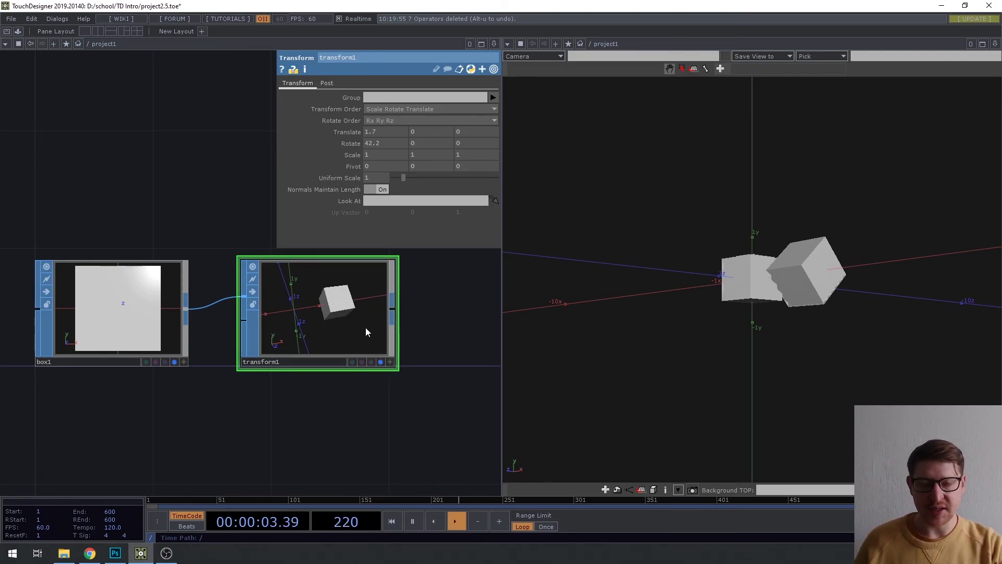
{"action": "left_click_drag", "start_coordinate": [787, 278], "coordinate": [596, 84]}
{"action": "left_click_drag", "start_coordinate": [844, 196], "coordinate": [726, 247]}
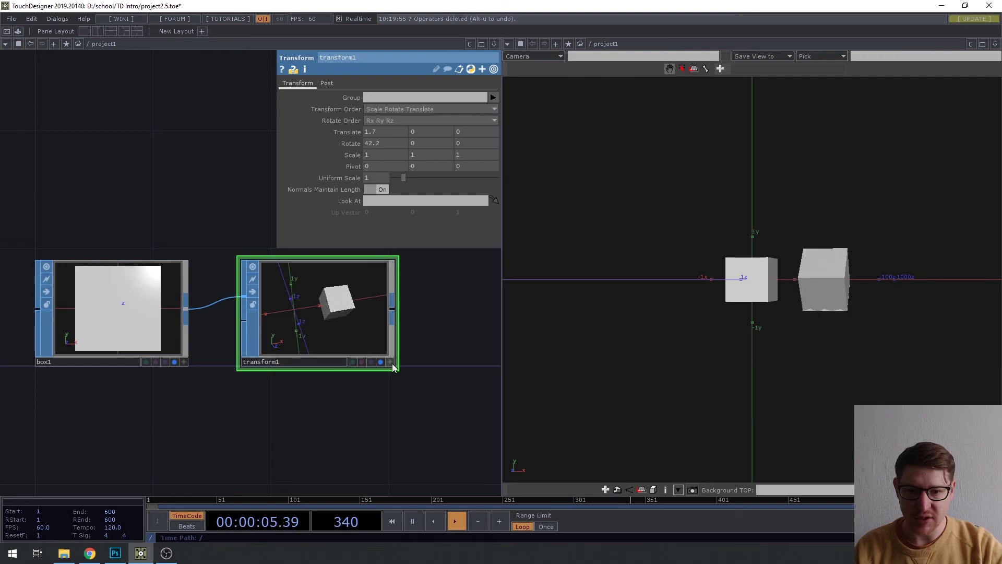
{"action": "key", "text": "a"}
{"action": "left_click_drag", "start_coordinate": [291, 284], "coordinate": [365, 349]}
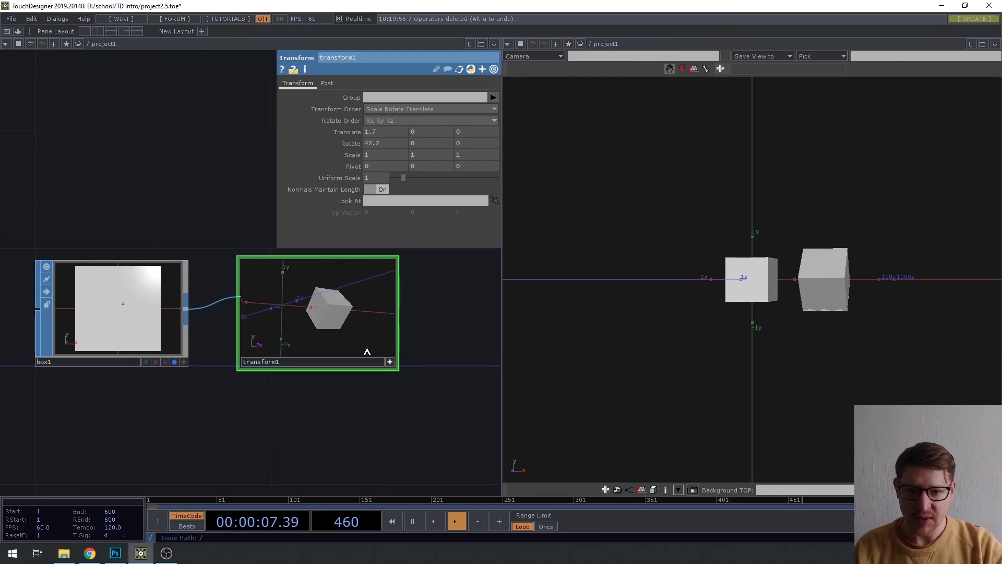
{"action": "left_click", "coordinate": [390, 362]}
Orbit and zoom in very close to the cubes in the Geometry Viewer, and home the view
{"action": "left_click_drag", "start_coordinate": [846, 224], "coordinate": [780, 271]}
{"action": "left_click_drag", "start_coordinate": [830, 227], "coordinate": [724, 267]}
{"action": "left_click_drag", "start_coordinate": [802, 252], "coordinate": [955, 302]}
{"action": "left_click_drag", "start_coordinate": [811, 315], "coordinate": [823, 205]}
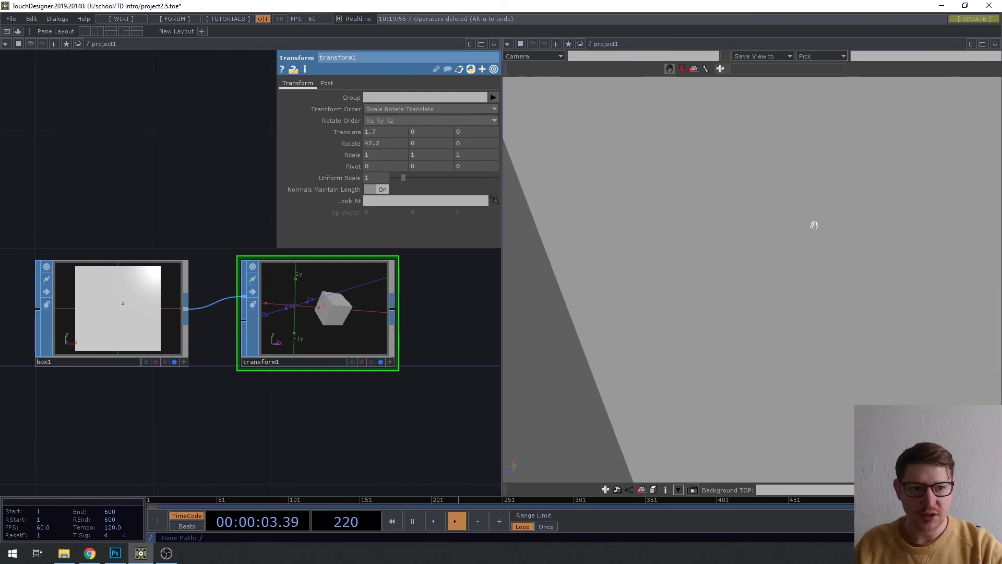
{"action": "key", "text": "h"}
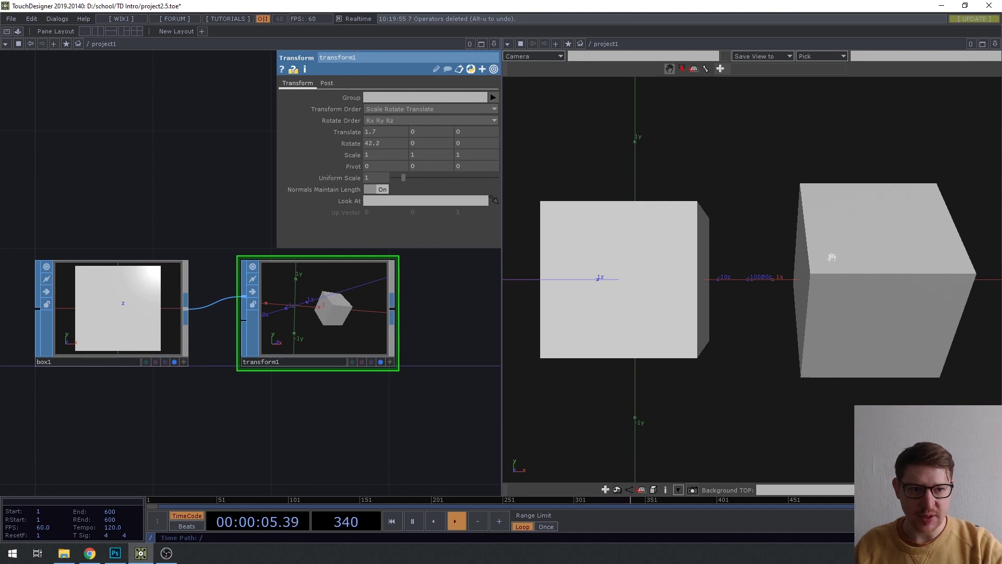